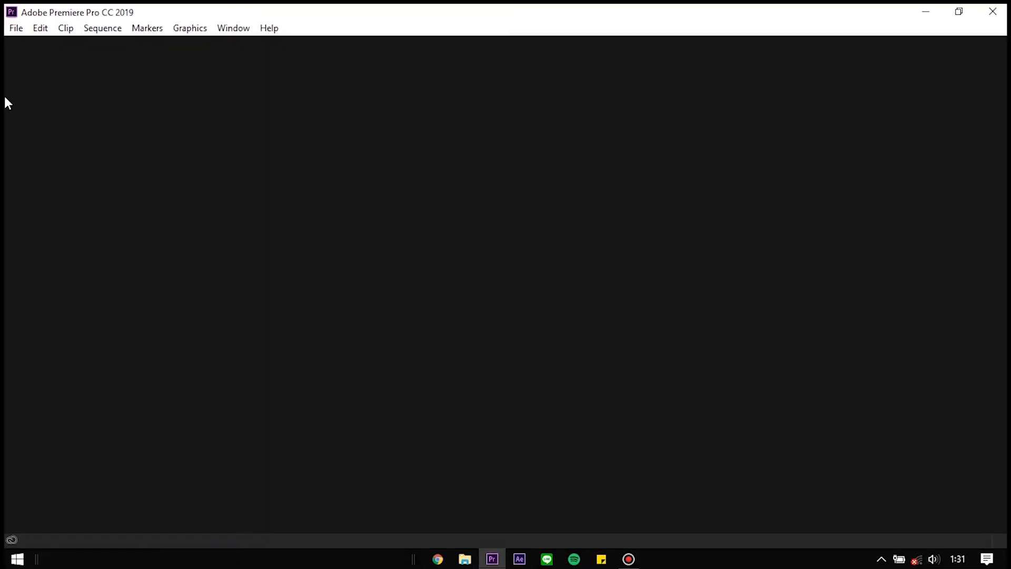
# Step: Create a new project named BELAJAR in the default location, overwriting the existing project of that name
pyautogui.click(10, 30)
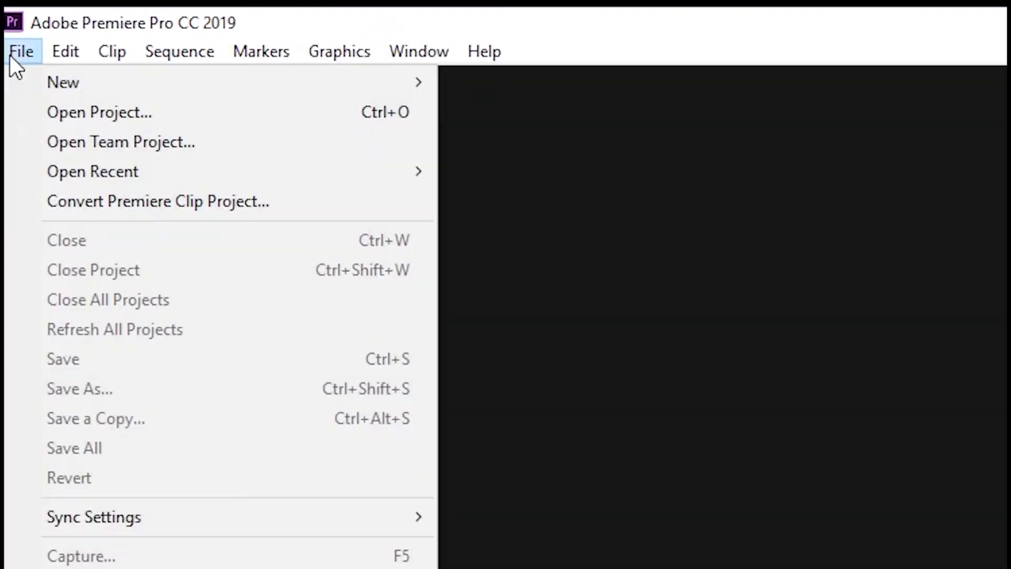
pyautogui.moveTo(34, 79)
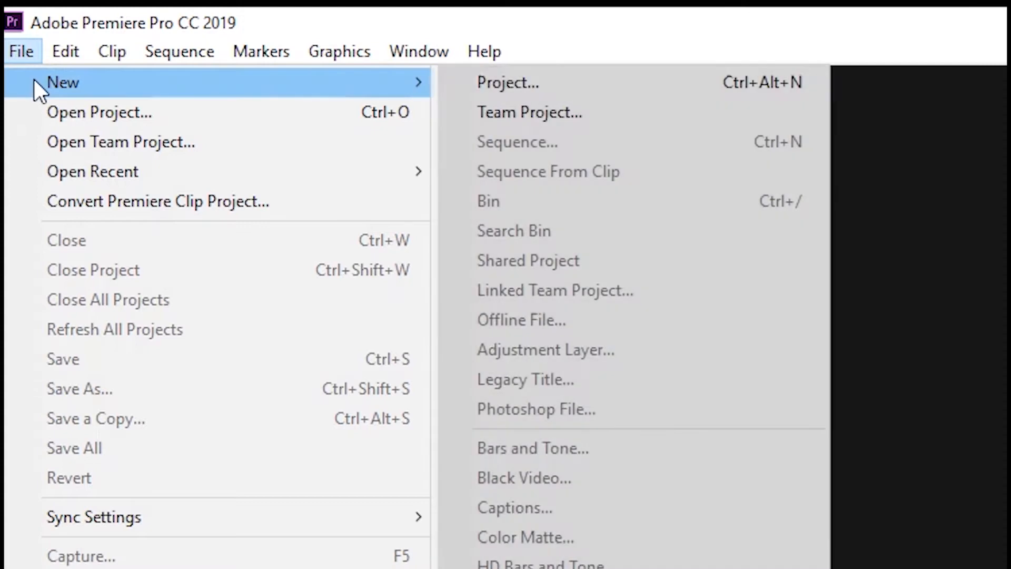
pyautogui.click(467, 82)
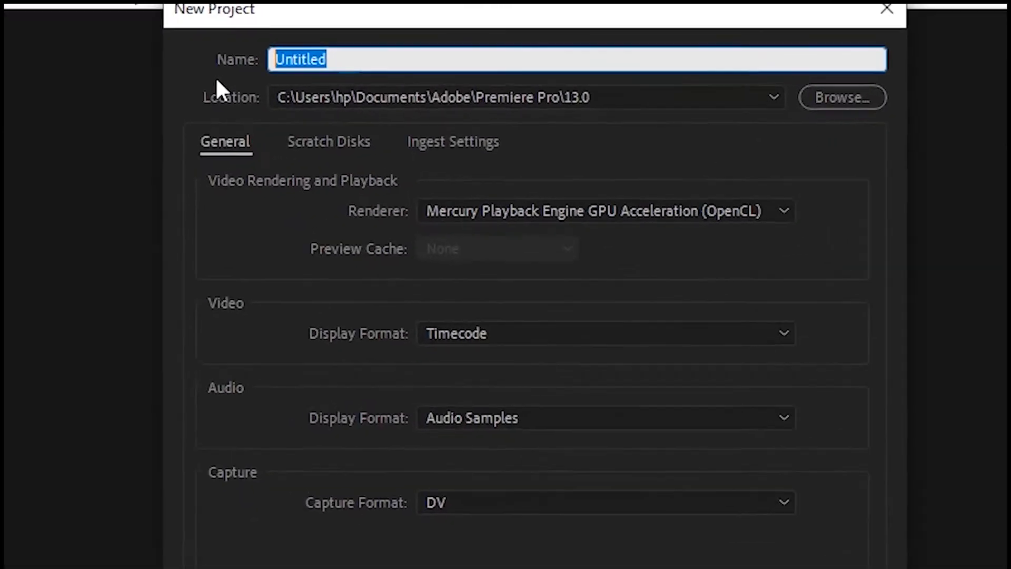
pyautogui.write('BELAJA')
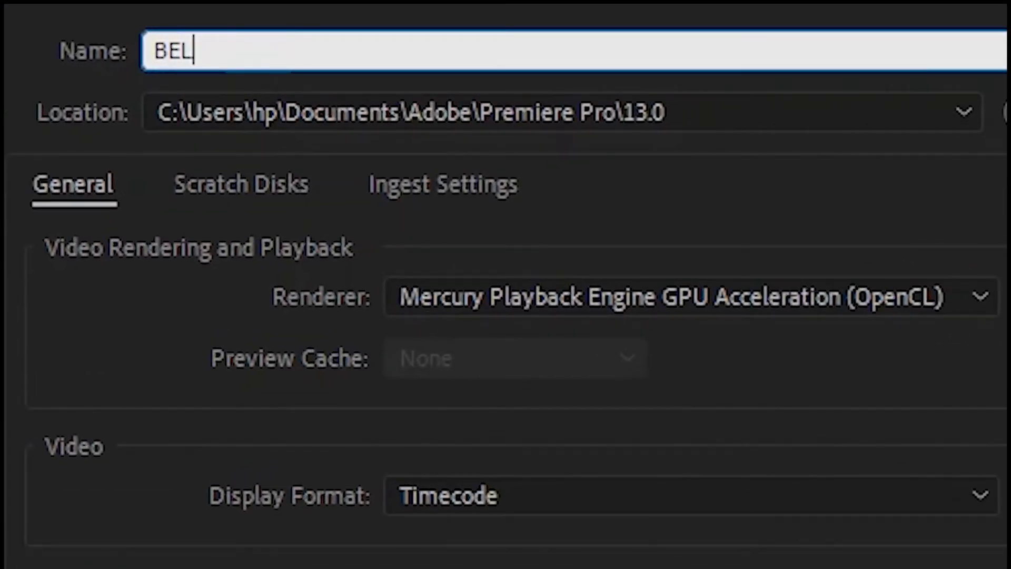
pyautogui.write('R')
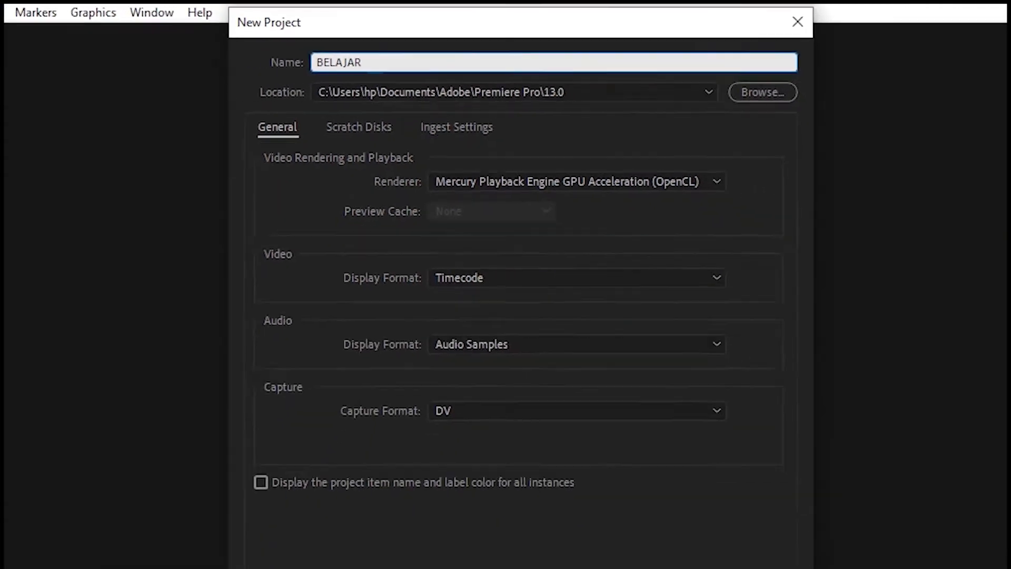
pyautogui.press('Return')
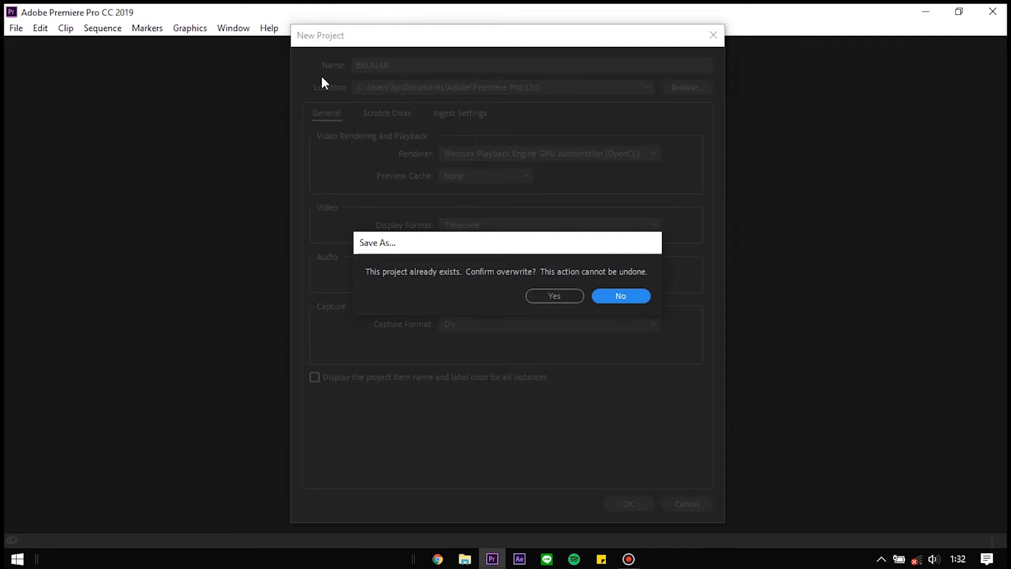
pyautogui.press('Left')
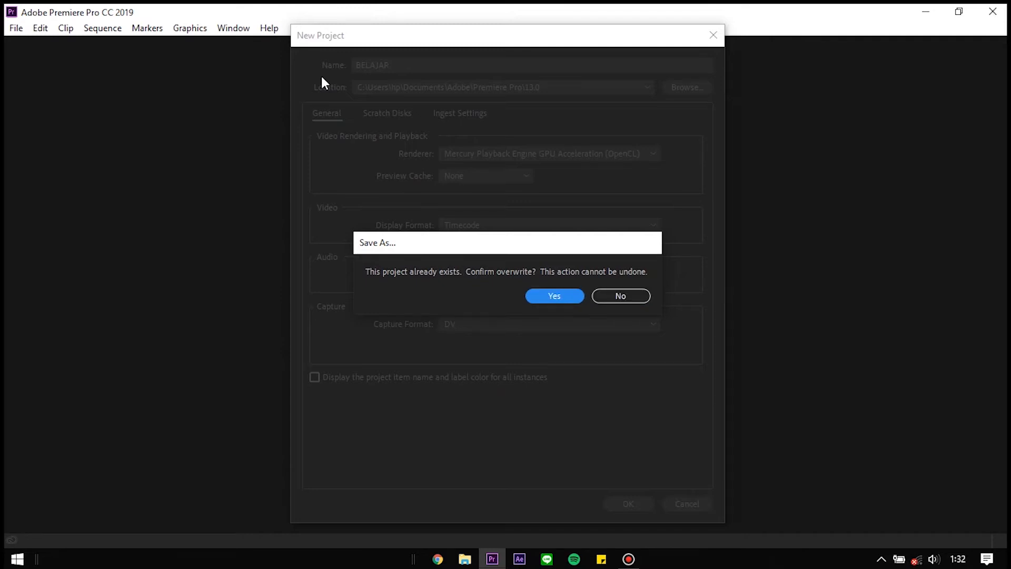
pyautogui.press('Right')
pyautogui.press('Left')
pyautogui.press('Return')
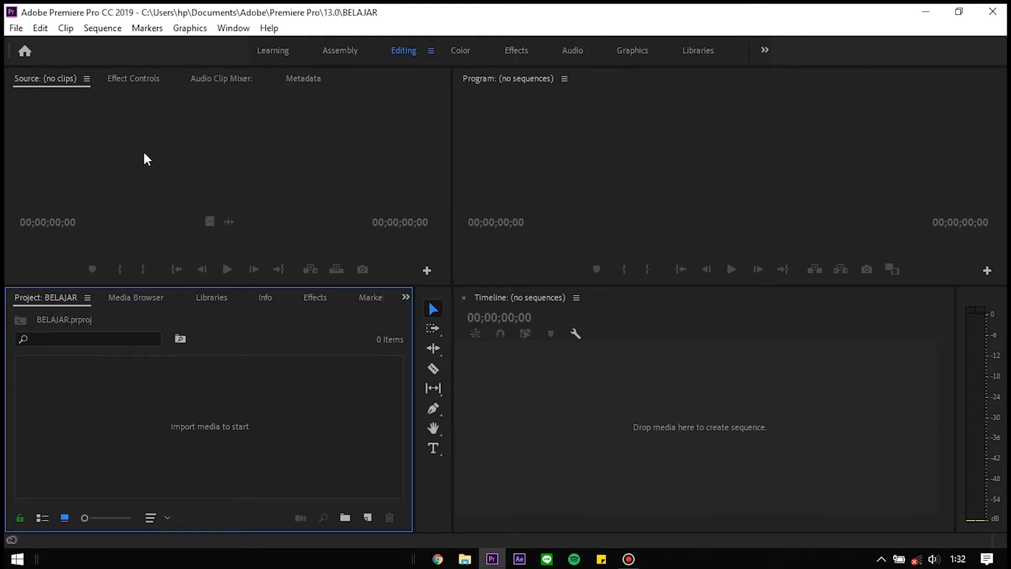
pyautogui.click(175, 149)
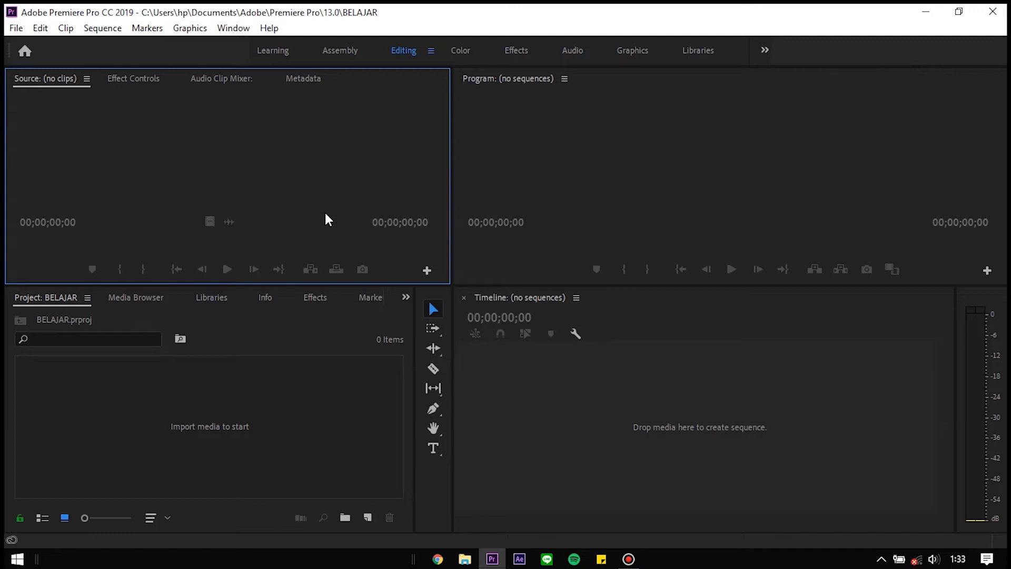
pyautogui.click(692, 426)
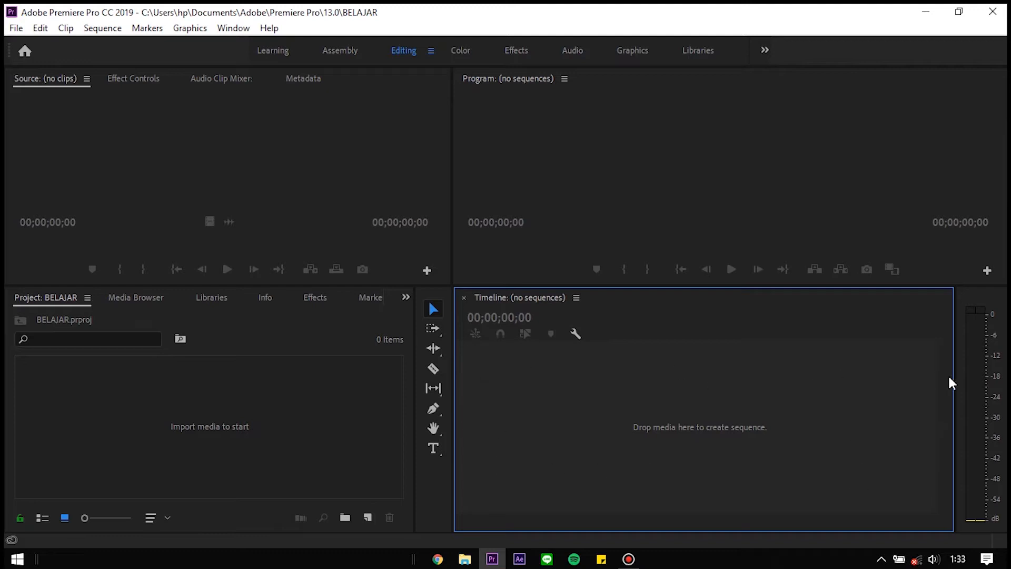
pyautogui.click(710, 151)
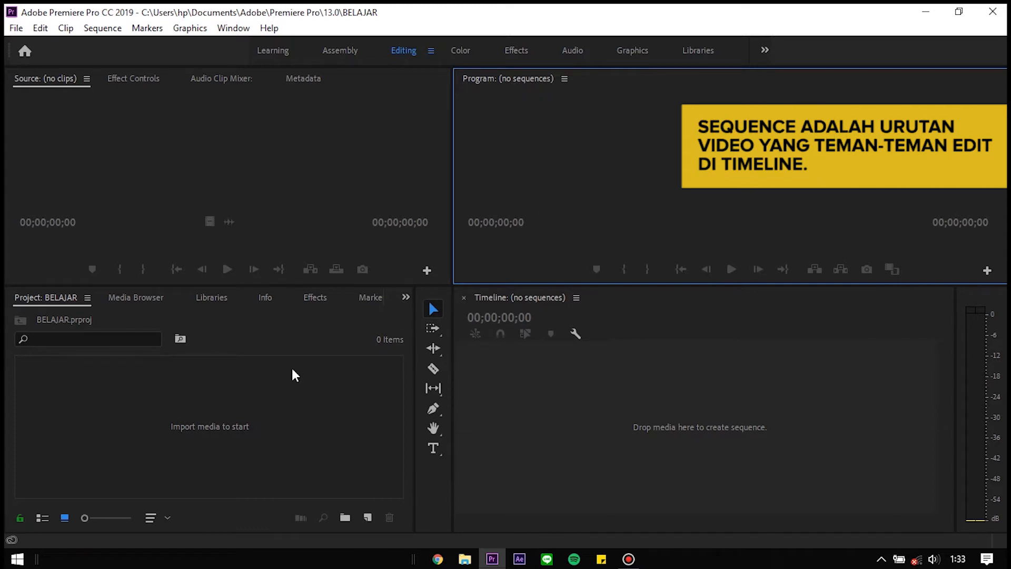
# Step: Import the clips MVI_9933, MVI_9934 and MVI_9945 from the Videos folder into the project
pyautogui.click(226, 415)
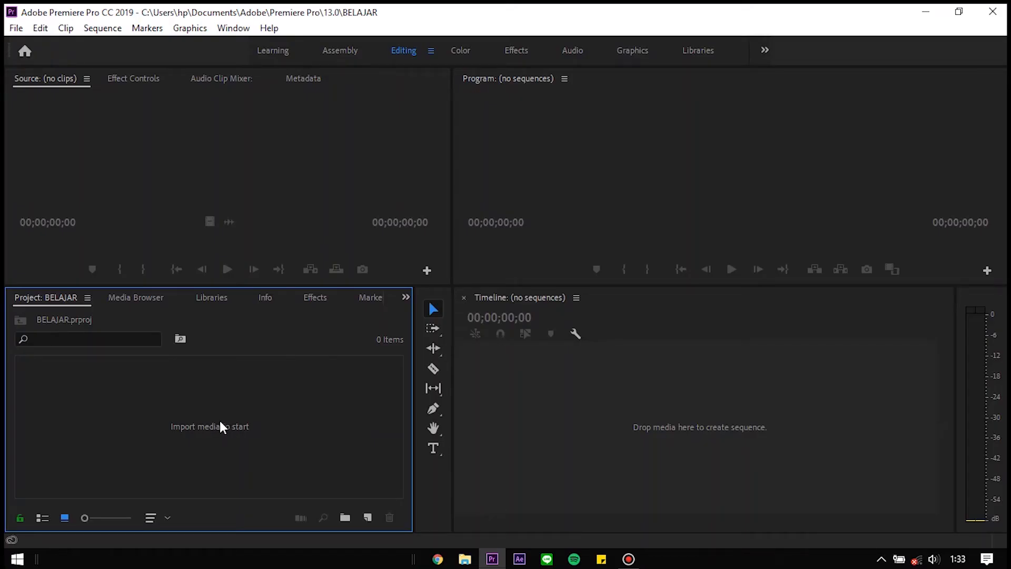
pyautogui.doubleClick(218, 429)
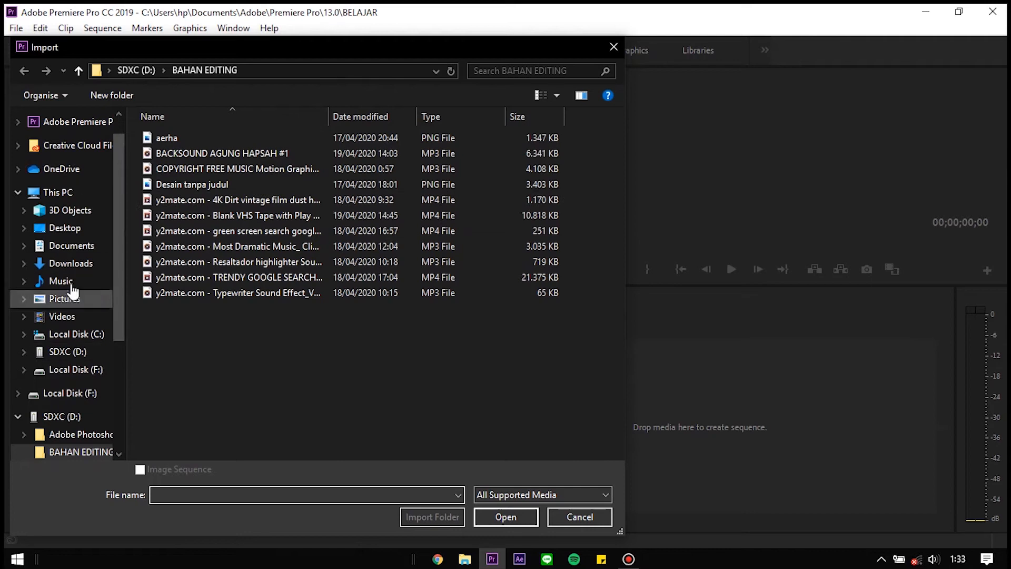
pyautogui.click(77, 319)
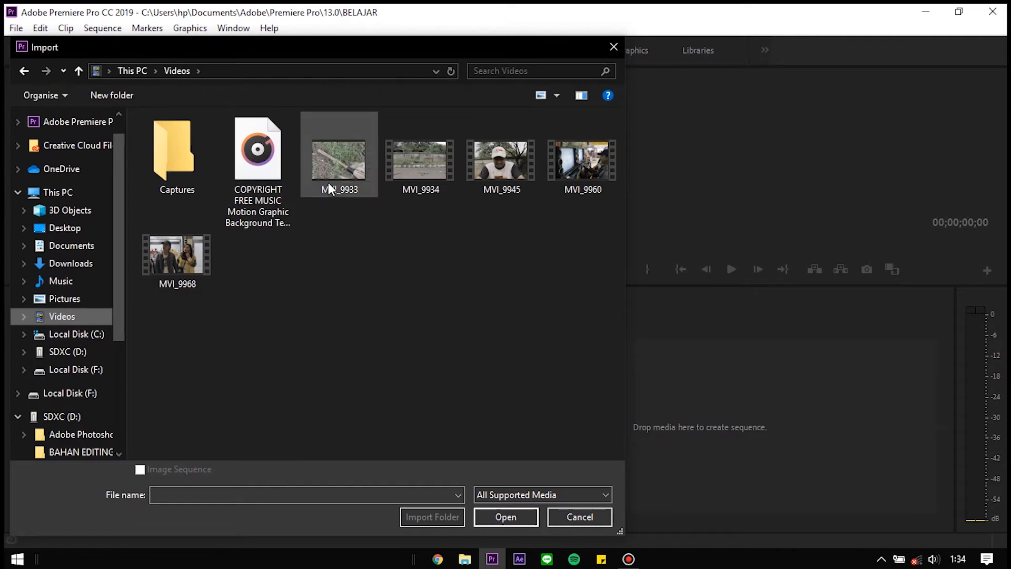
pyautogui.moveTo(336, 160); pyautogui.dragTo(501, 150)
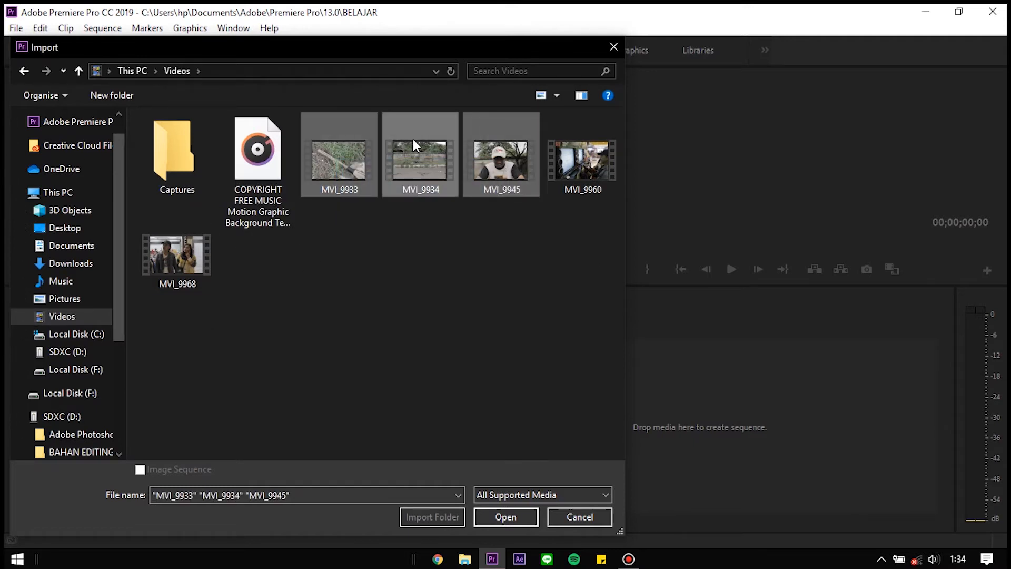
pyautogui.click(506, 517)
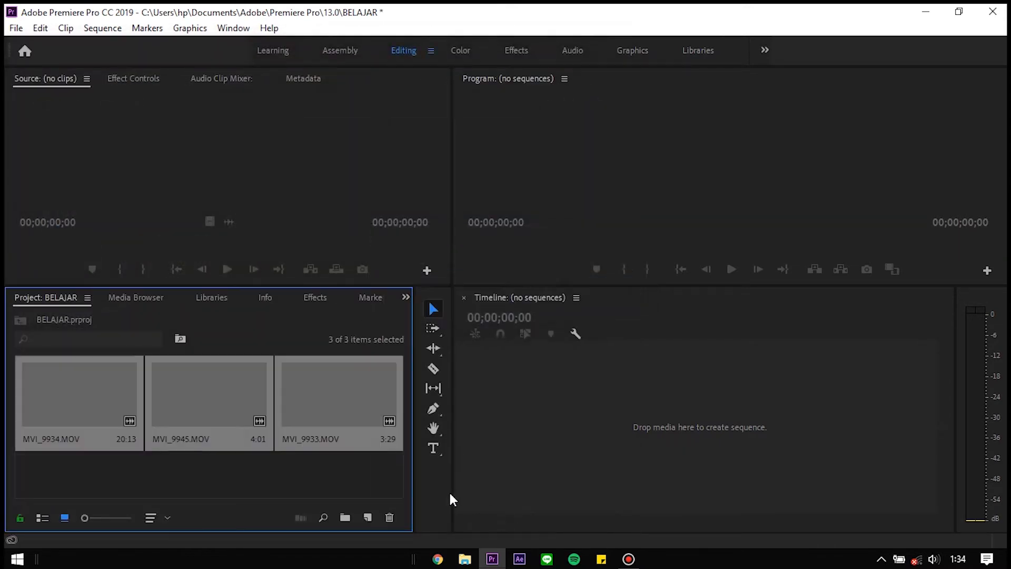
pyautogui.click(283, 464)
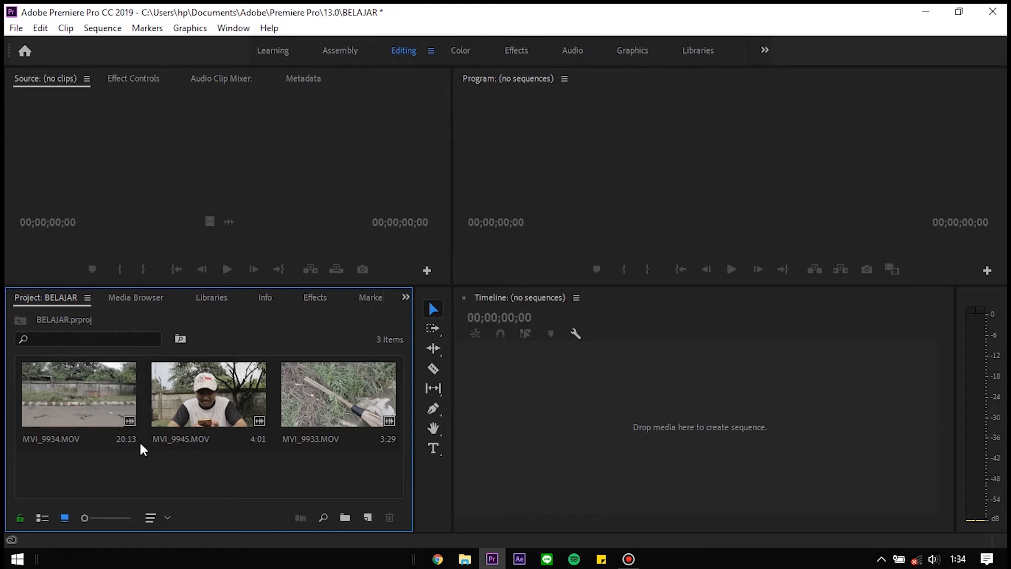
pyautogui.click(199, 398)
pyautogui.click(325, 435)
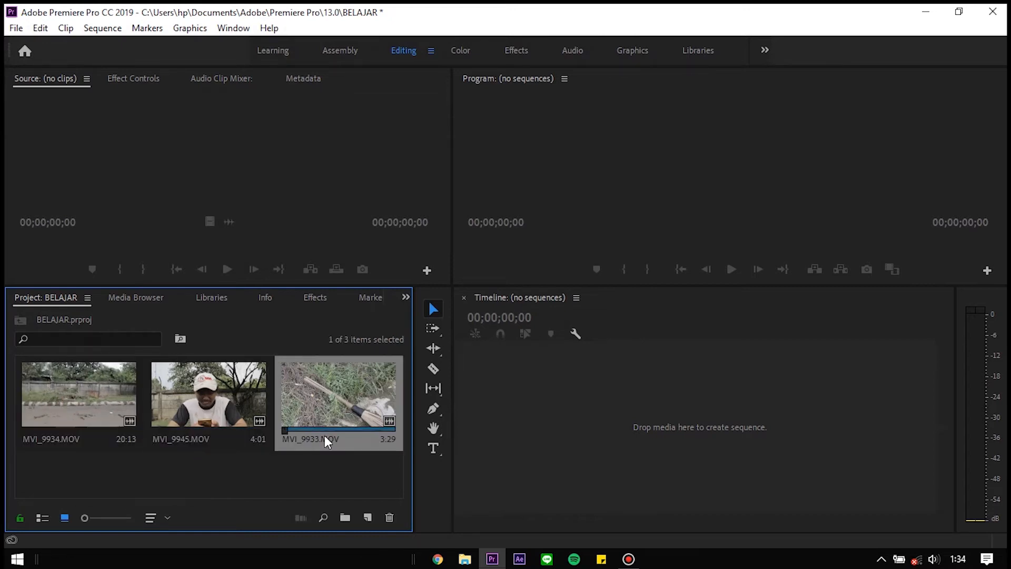
pyautogui.click(308, 460)
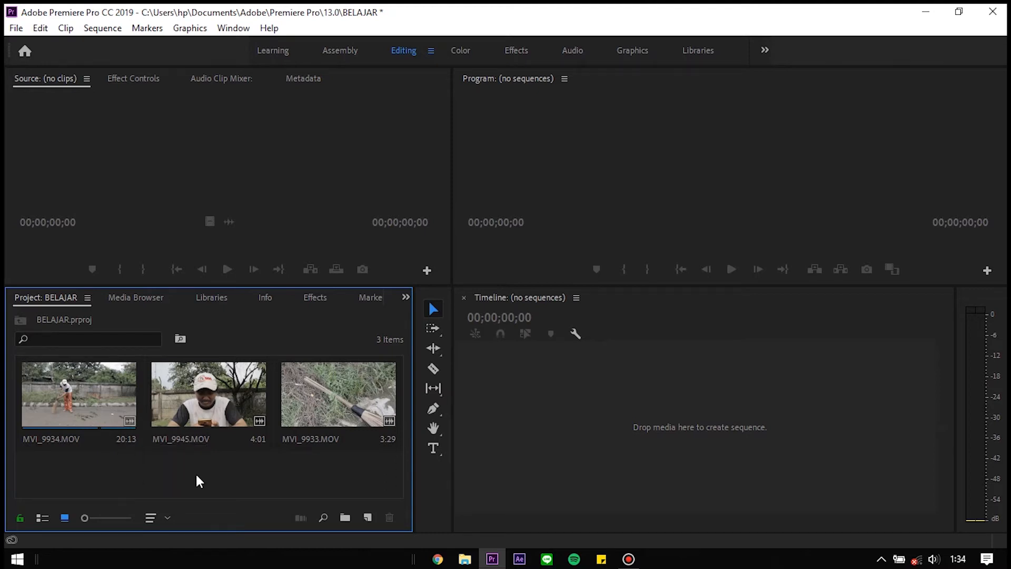
pyautogui.click(112, 419)
pyautogui.click(211, 406)
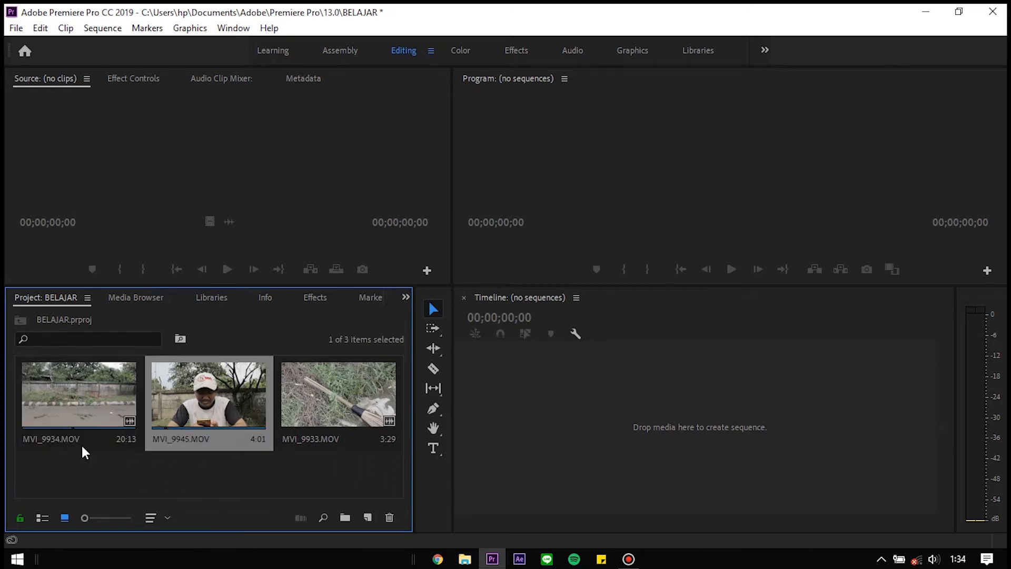
# Step: Open MVI_9934.MOV in the Source monitor and mark its In point at 00:00:05:04
pyautogui.click(85, 396)
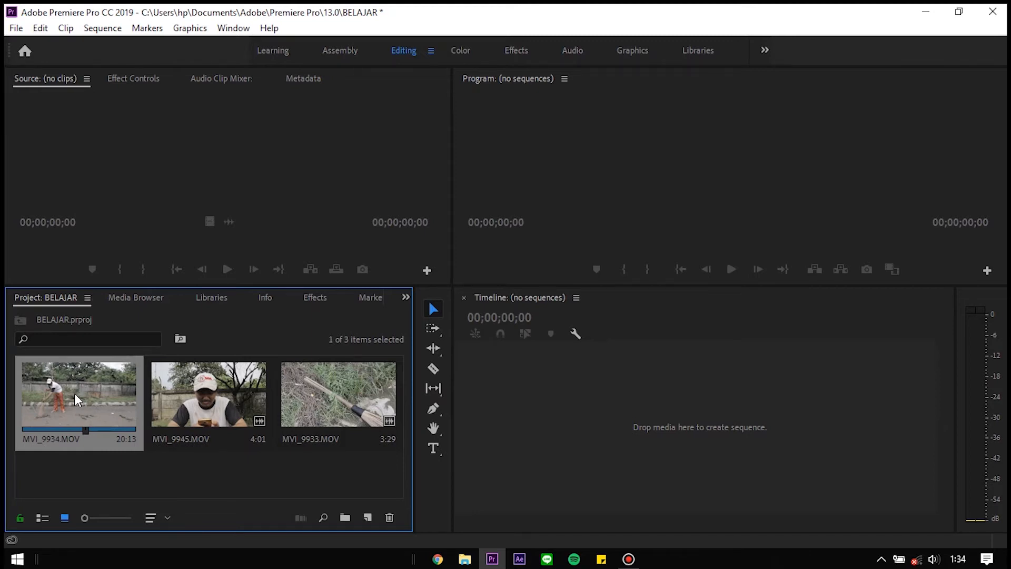
pyautogui.doubleClick(74, 393)
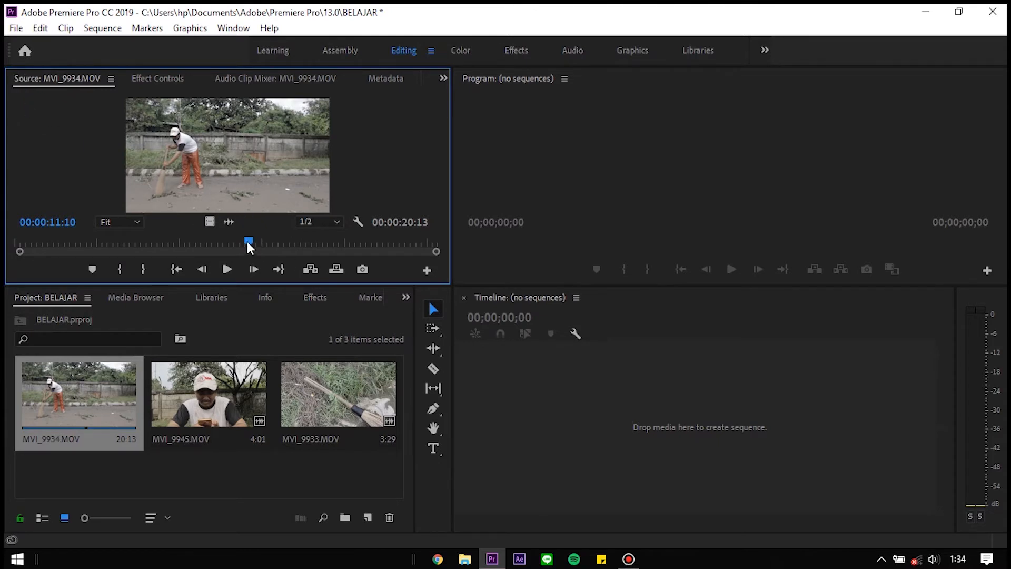
pyautogui.moveTo(249, 243); pyautogui.dragTo(115, 252)
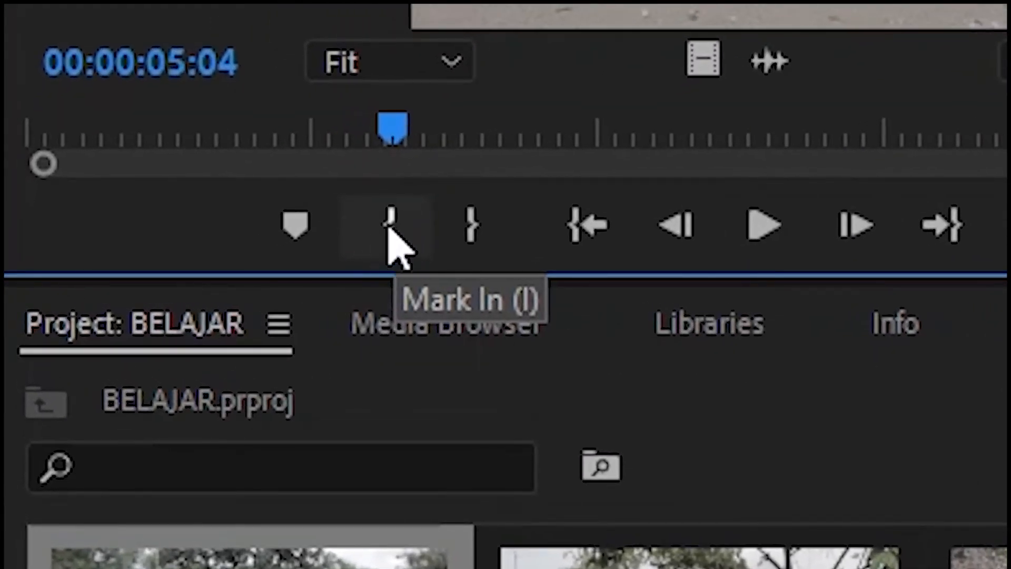
pyautogui.click(394, 236)
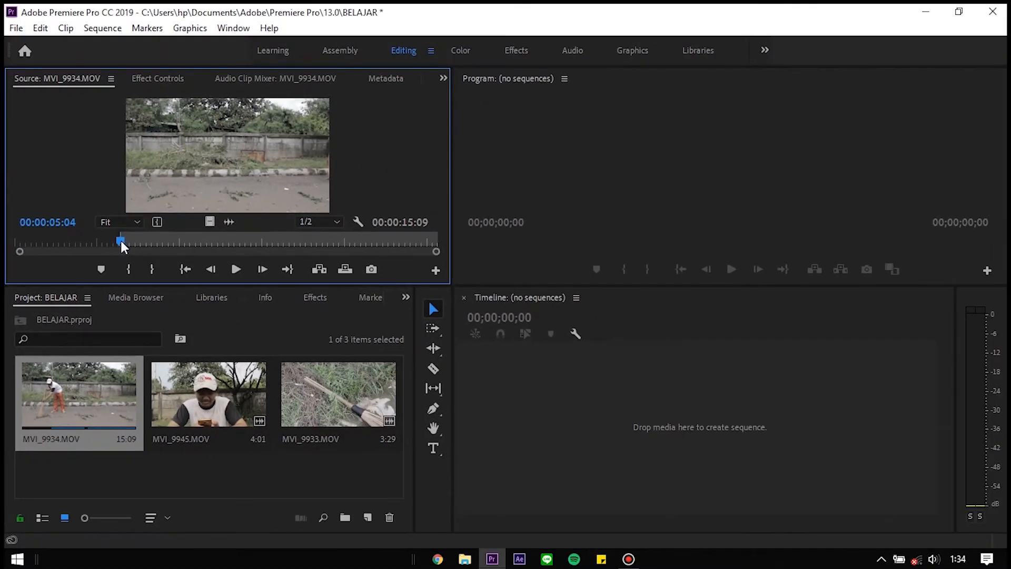
# Step: Mark the Out point of MVI_9934.MOV at 00:00:09:06 in the Source monitor
pyautogui.moveTo(383, 132); pyautogui.dragTo(400, 130)
pyautogui.moveTo(127, 241); pyautogui.dragTo(207, 234)
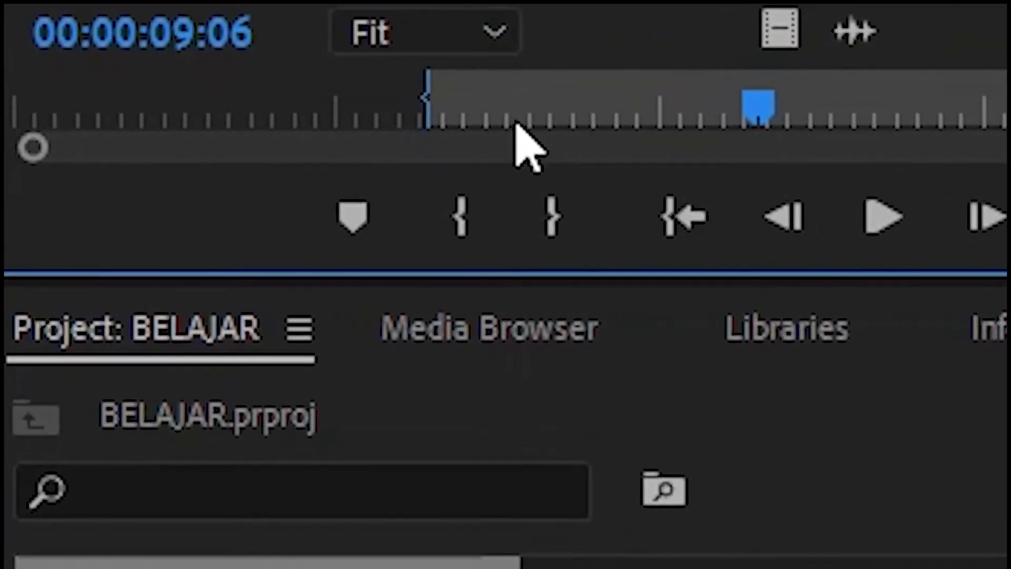
pyautogui.click(551, 227)
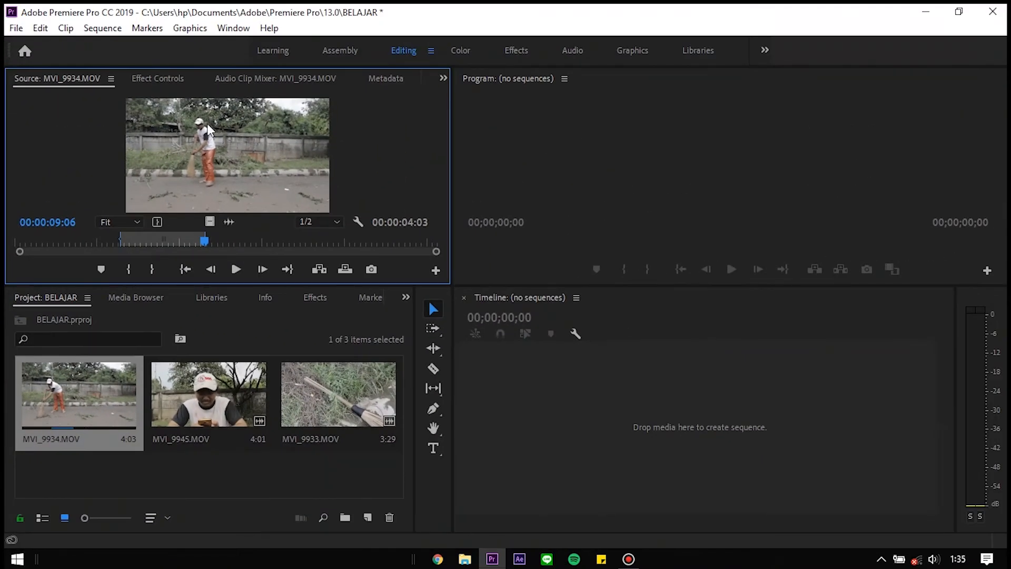
# Step: Create a sequence from the marked range of MVI_9934.MOV with video and audio, and delete the placed clip from the timeline
pyautogui.moveTo(221, 131); pyautogui.dragTo(675, 431)
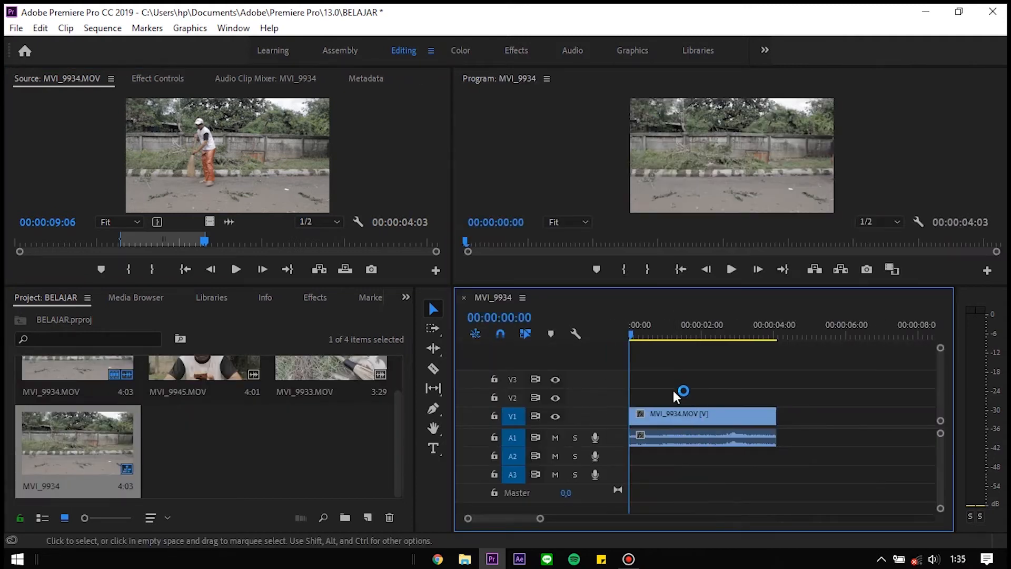
pyautogui.click(674, 415)
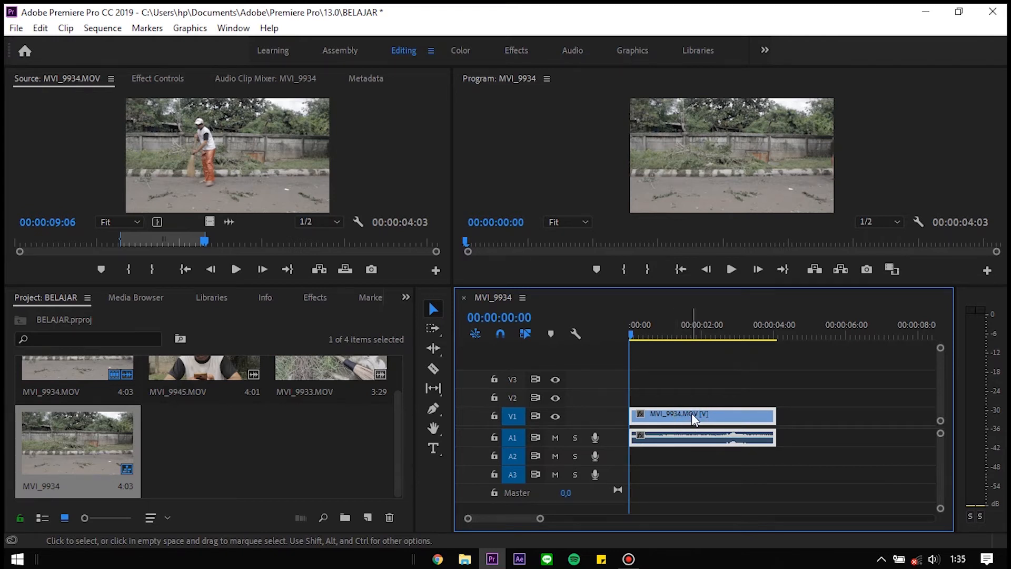
pyautogui.press('Delete')
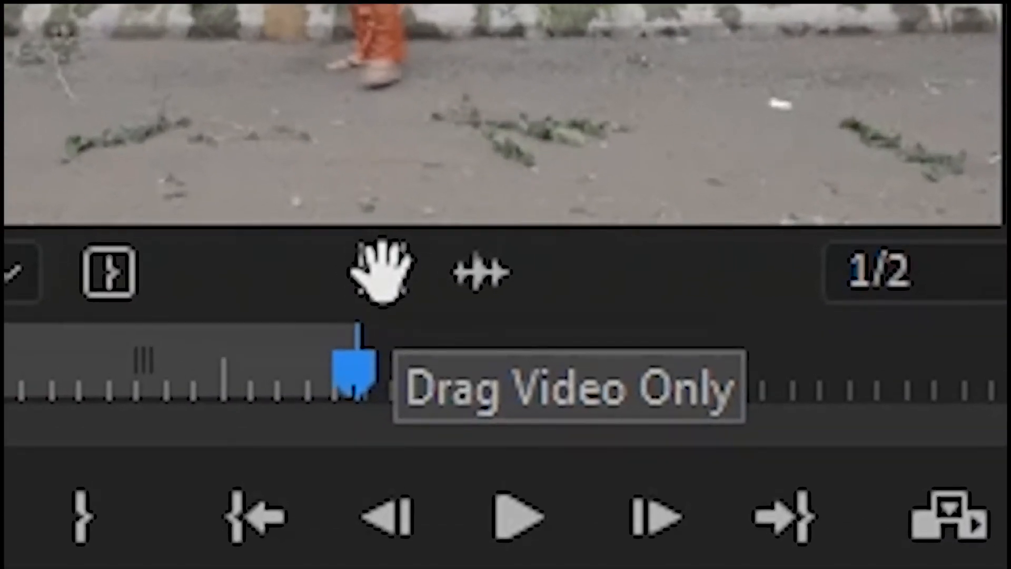
# Step: Place only the video of the marked MVI_9934.MOV range at the start of track V1, and delete it again
pyautogui.moveTo(382, 271); pyautogui.dragTo(716, 433)
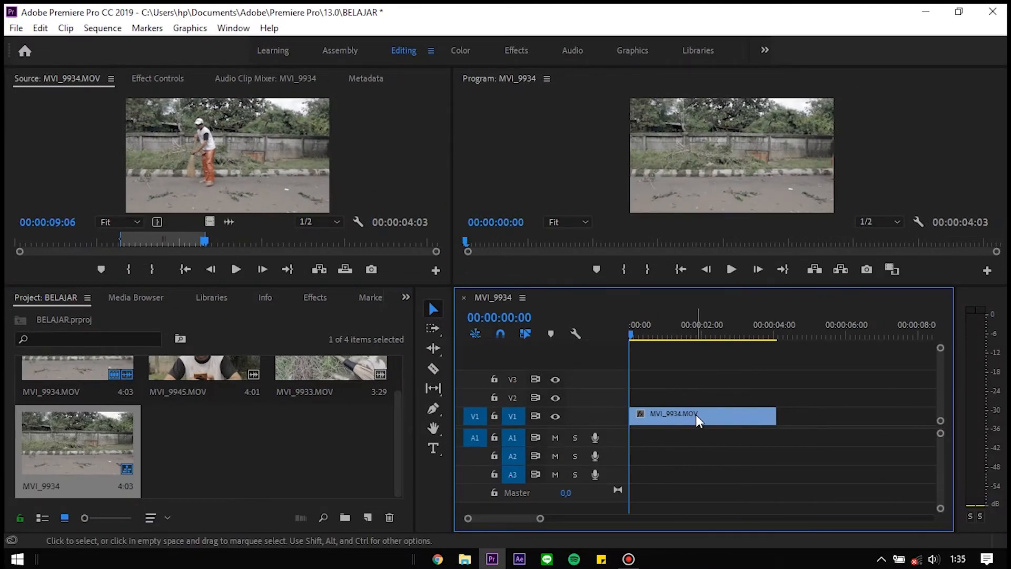
pyautogui.click(698, 421)
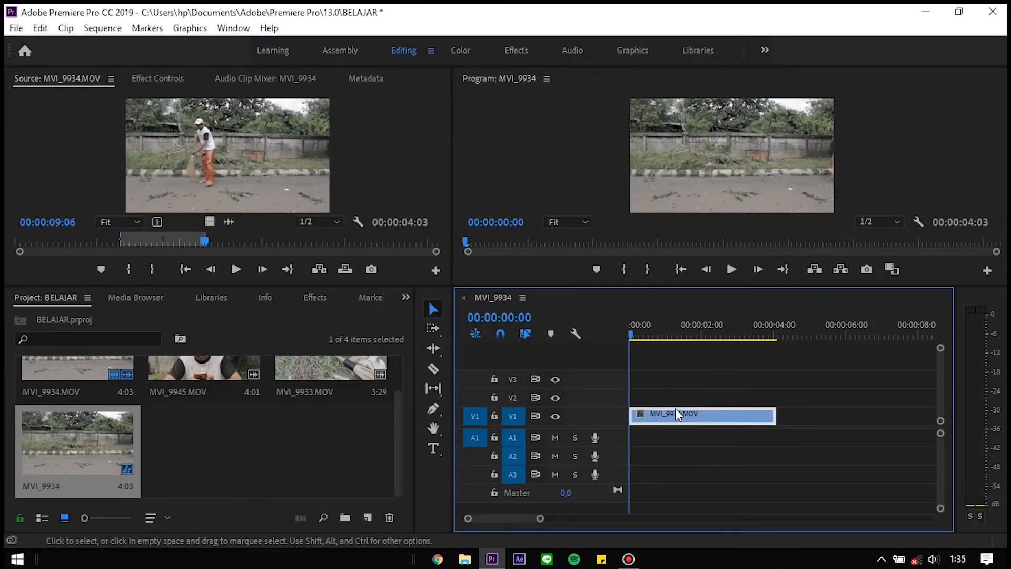
pyautogui.press('Delete')
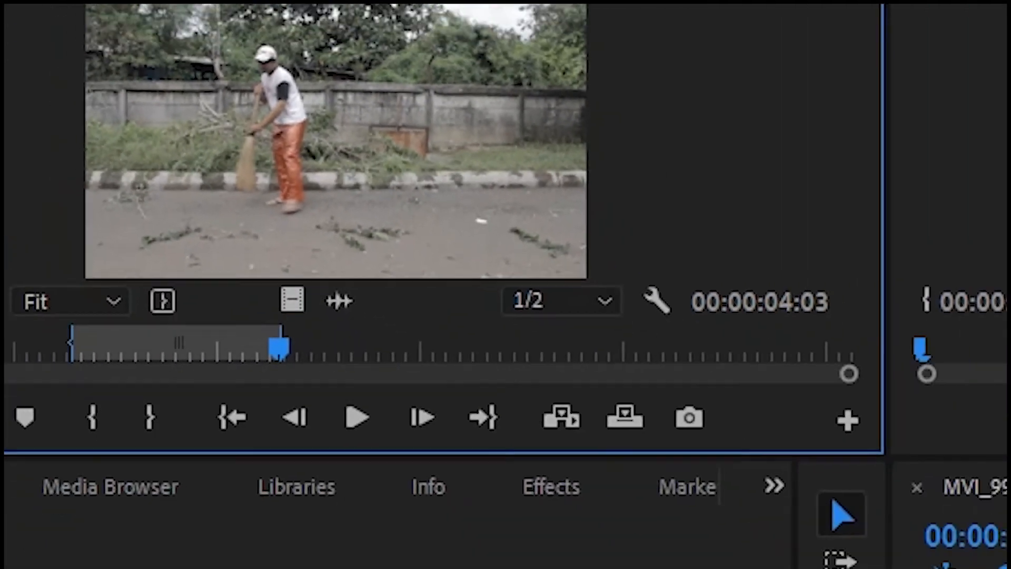
# Step: Place only the audio of the marked MVI_9934.MOV range at the start of track A1, and delete it again
pyautogui.moveTo(338, 301); pyautogui.dragTo(626, 439)
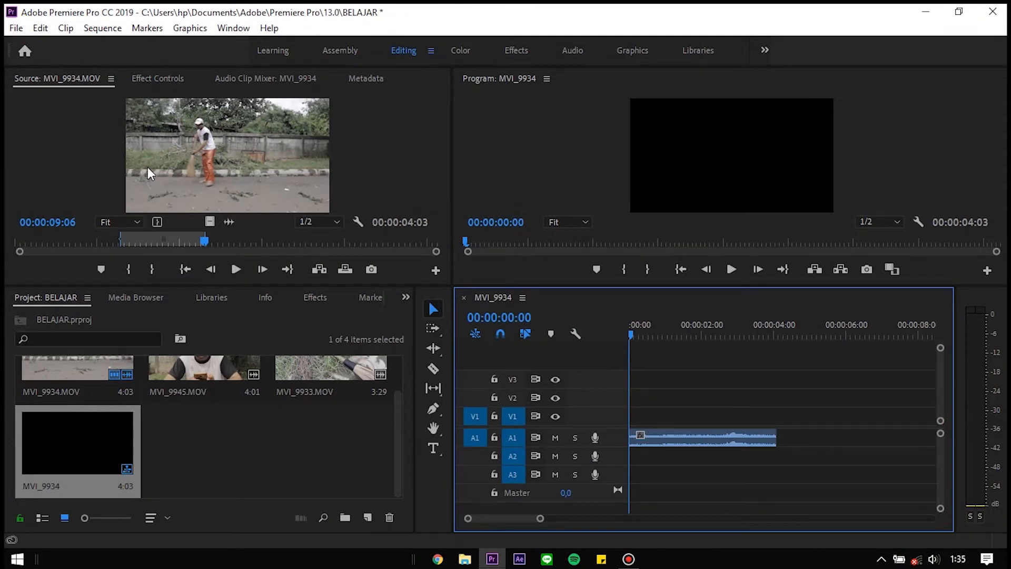
pyautogui.click(675, 433)
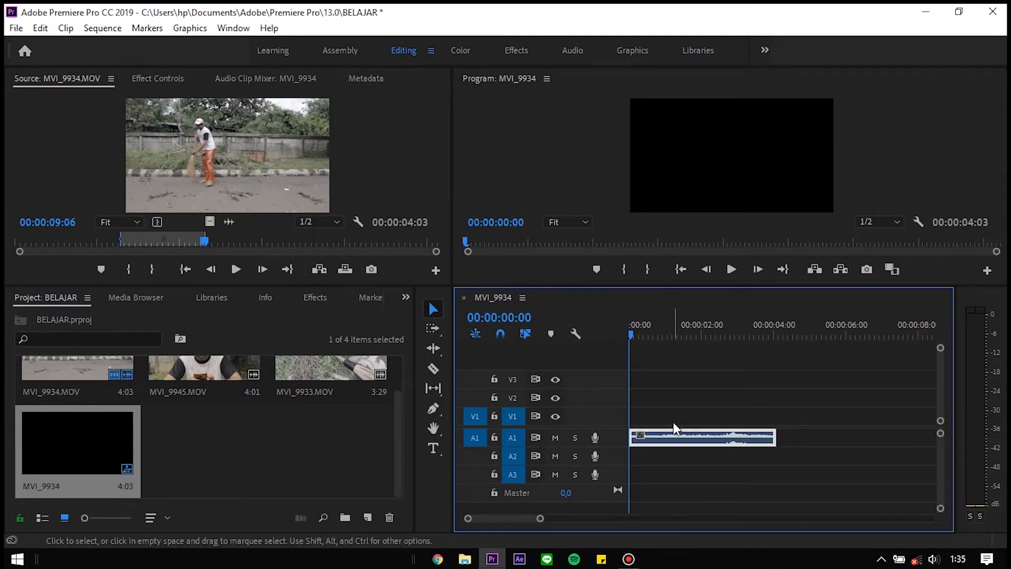
pyautogui.press('Delete')
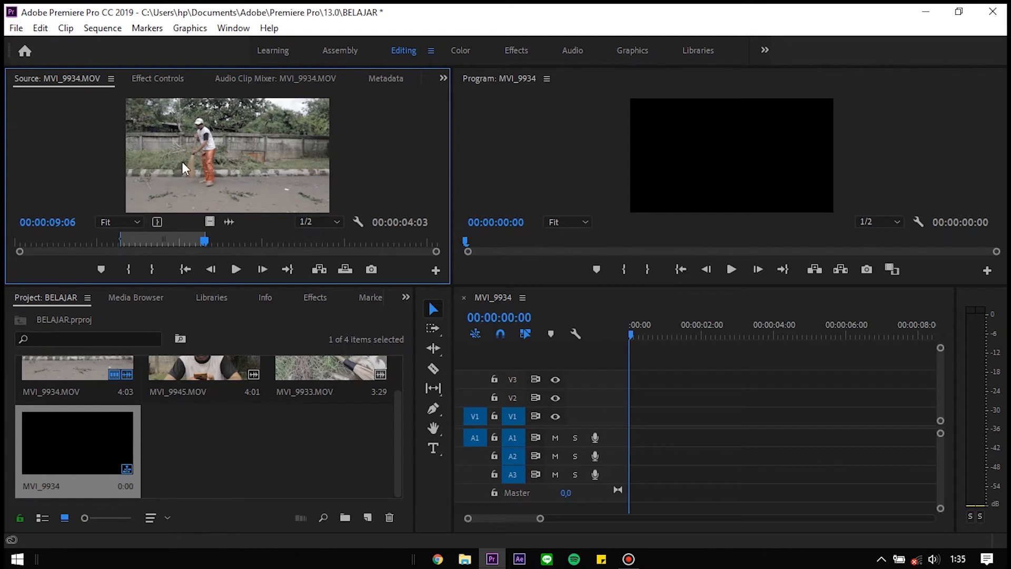
# Step: Place the marked MVI_9934.MOV range with both video and audio at the start of tracks V1 and A1
pyautogui.moveTo(189, 133); pyautogui.dragTo(629, 413)
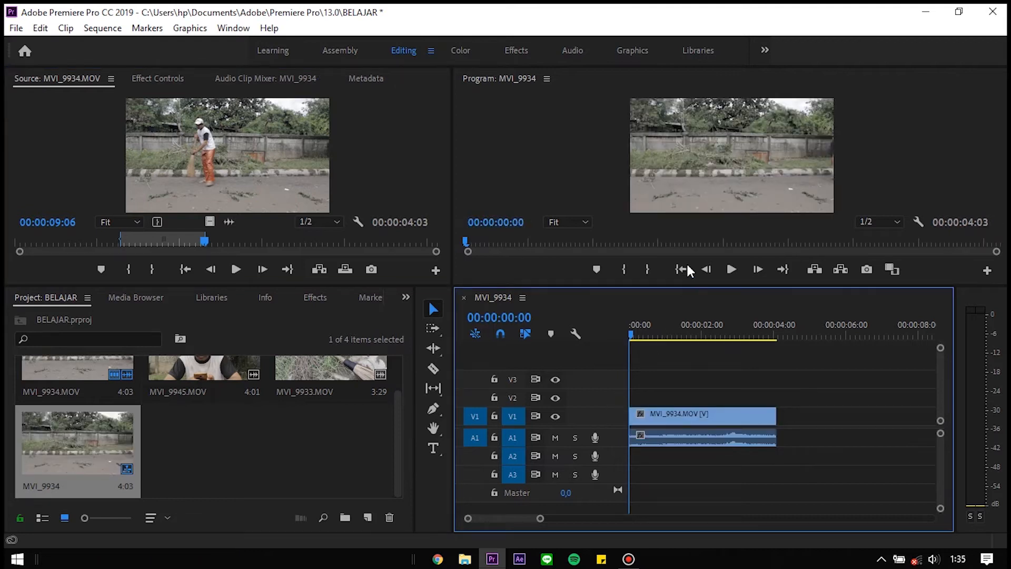
pyautogui.click(694, 424)
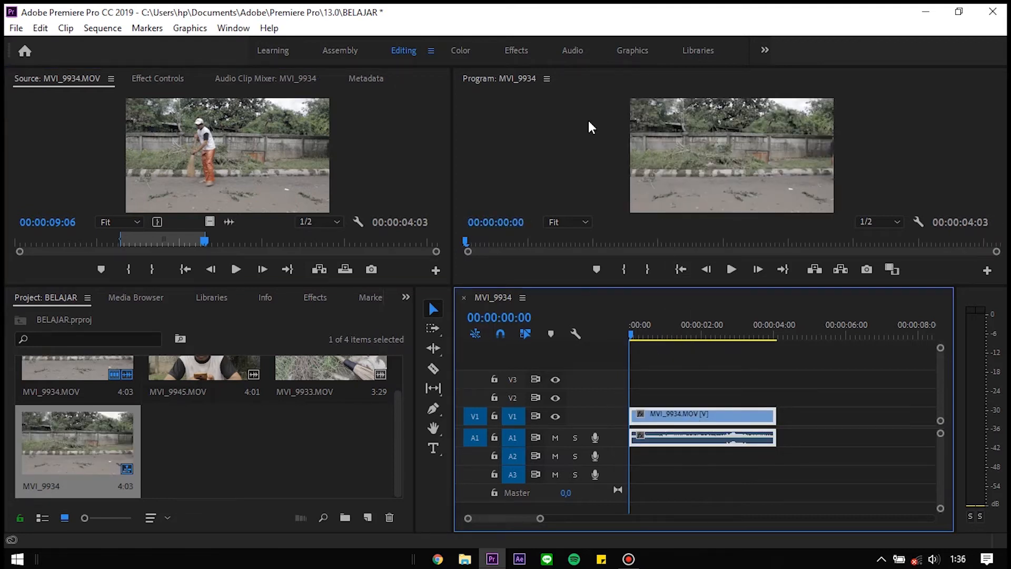
# Step: Play back the placed MVI_9934.MOV clip in the Program monitor to review it
pyautogui.click(555, 117)
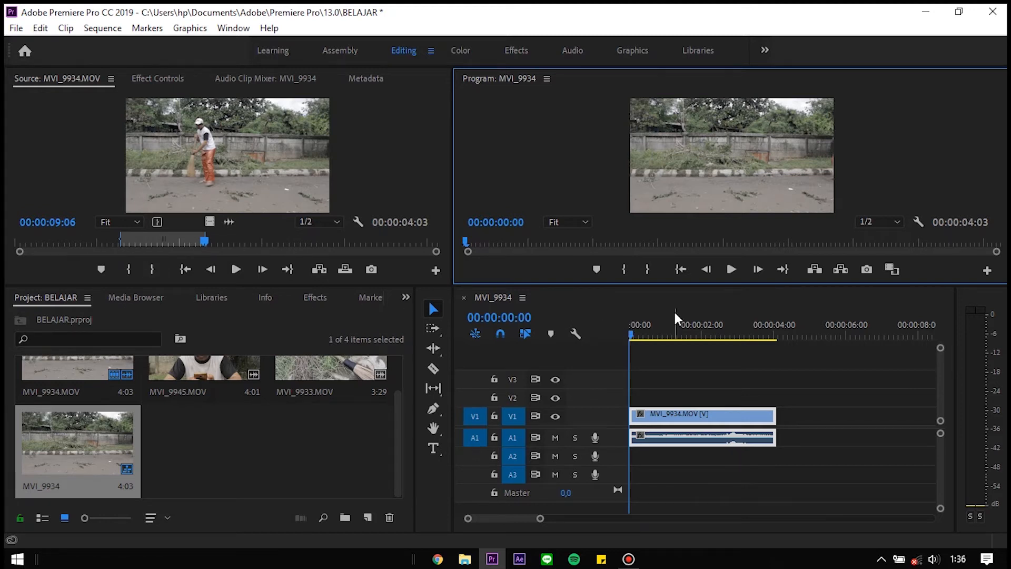
pyautogui.press('space')
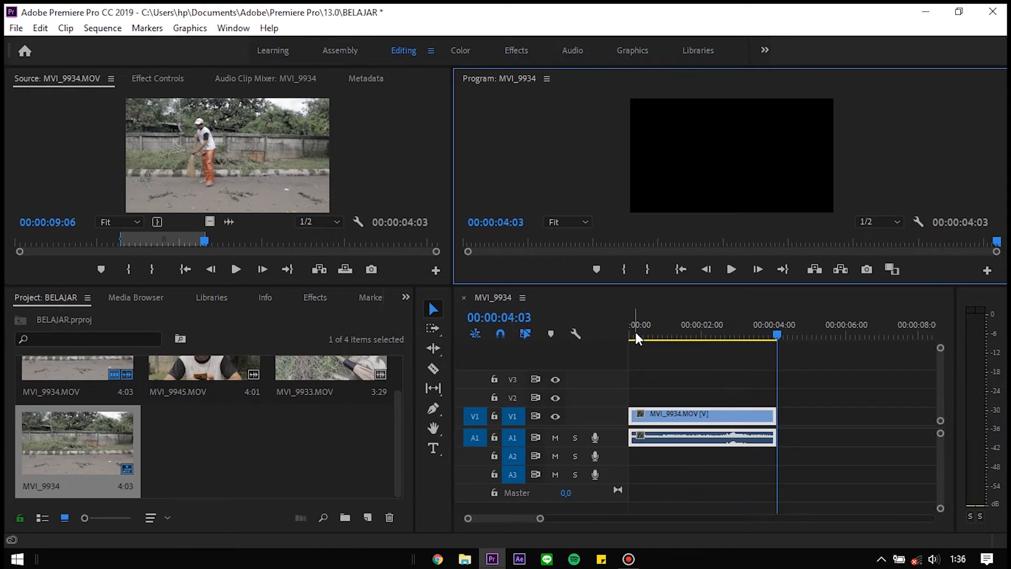
pyautogui.moveTo(635, 334); pyautogui.dragTo(643, 334)
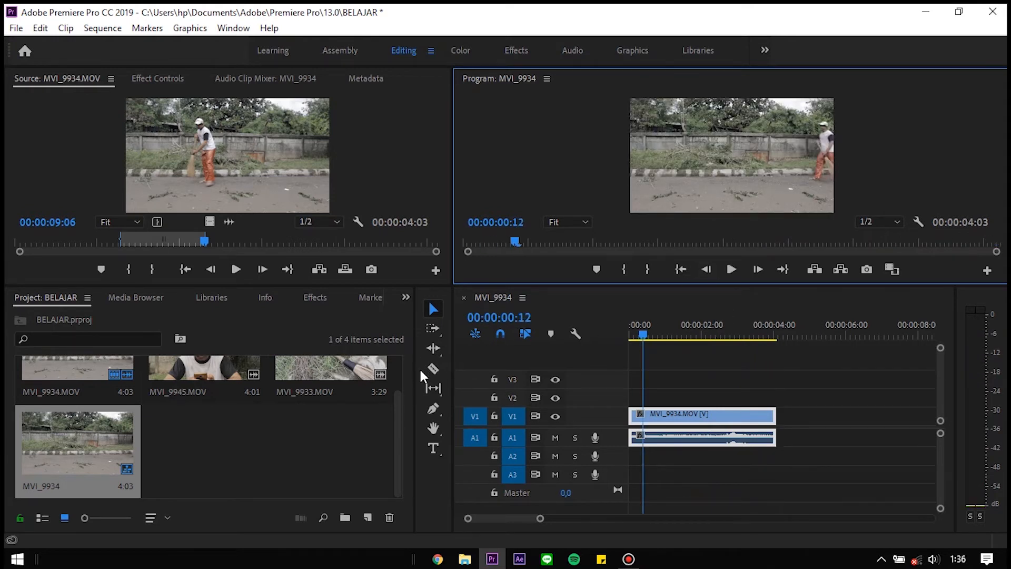
pyautogui.click(643, 332)
pyautogui.press('space')
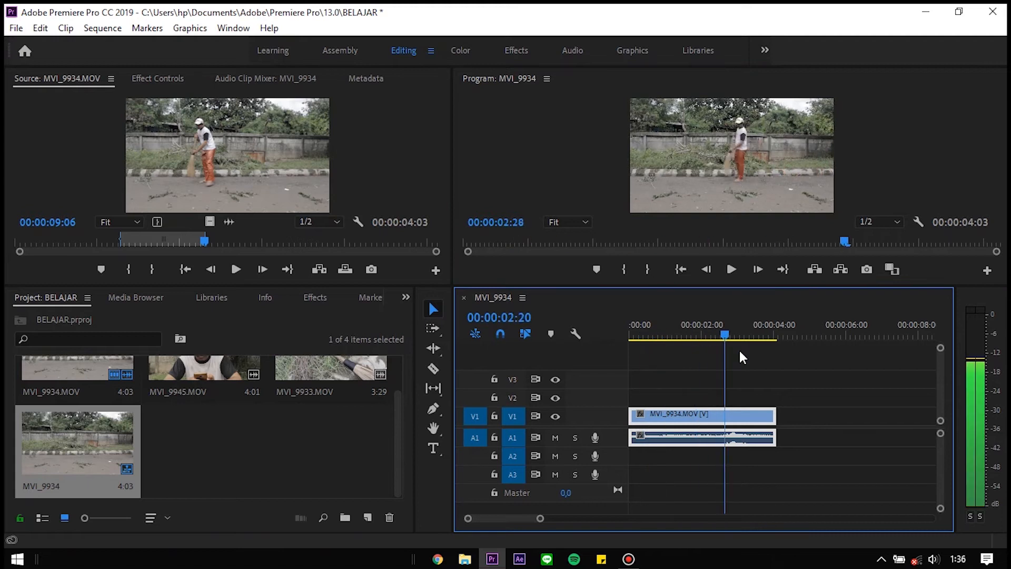
pyautogui.press('space')
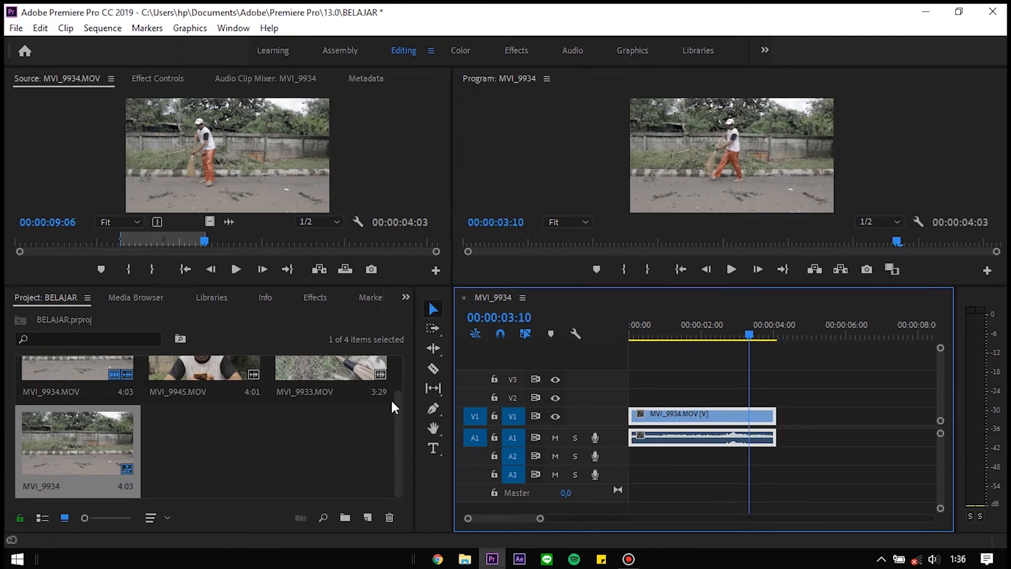
# Step: Open MVI_9945.MOV in the Source monitor and mark its In point at 00:00:01:05 and Out point at 00:00:02:22
pyautogui.moveTo(398, 472); pyautogui.dragTo(403, 417)
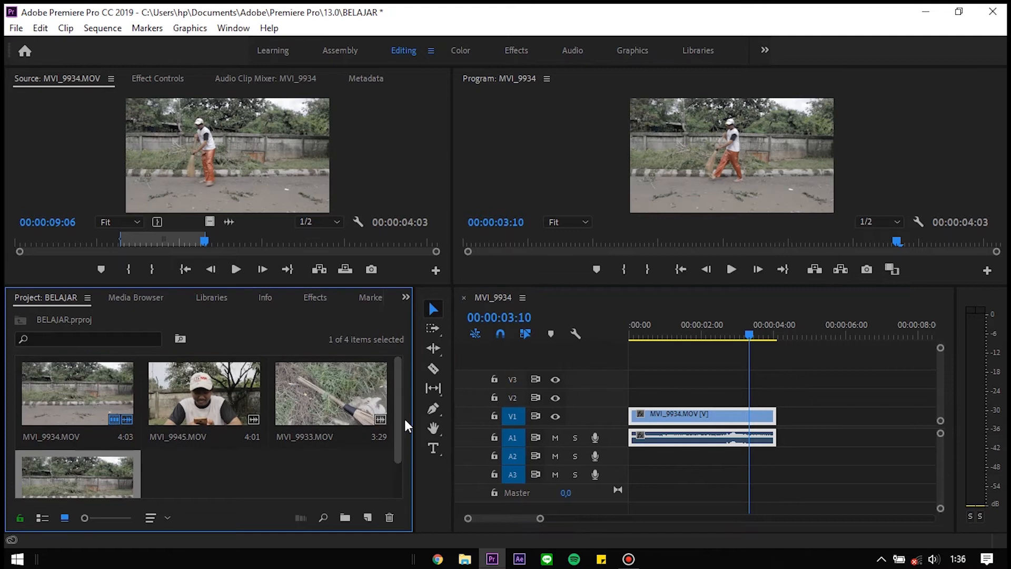
pyautogui.doubleClick(209, 394)
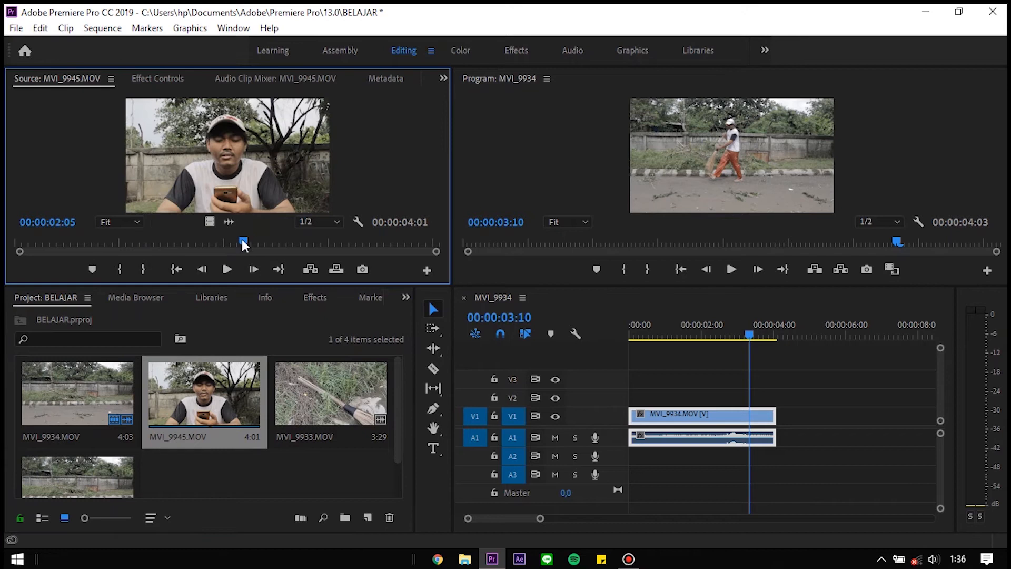
pyautogui.moveTo(243, 241); pyautogui.dragTo(135, 252)
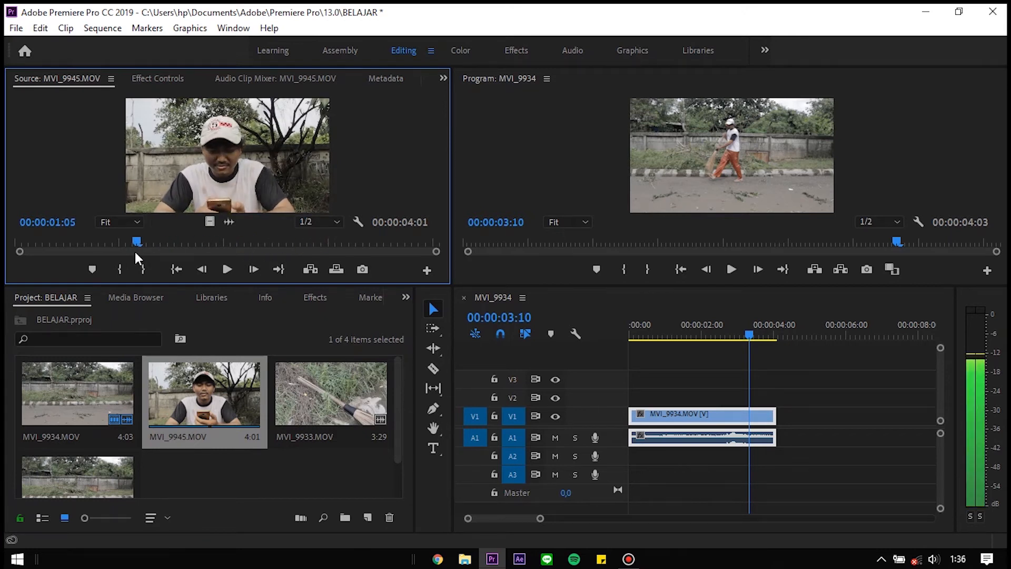
pyautogui.click(121, 267)
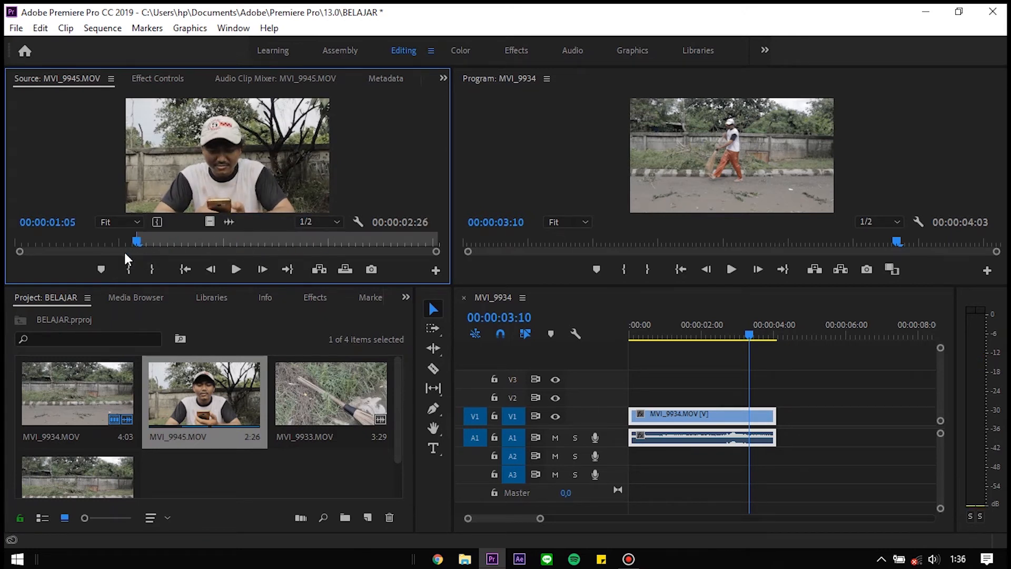
pyautogui.moveTo(137, 241); pyautogui.dragTo(301, 241)
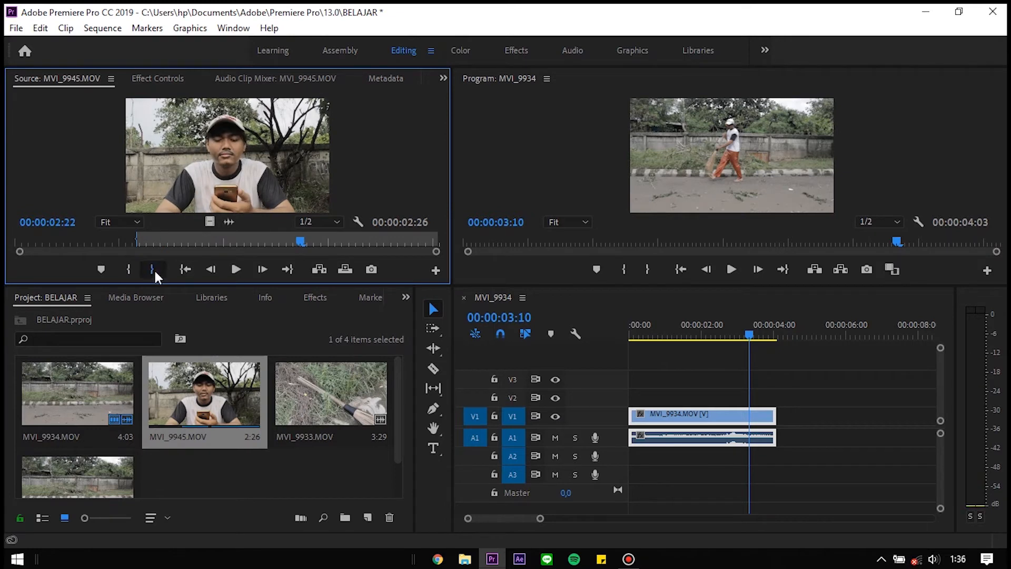
pyautogui.click(152, 269)
# Step: Place the marked MVI_9945.MOV range directly after MVI_9934.MOV on the timeline and play back the cut between them
pyautogui.moveTo(226, 154); pyautogui.dragTo(788, 415)
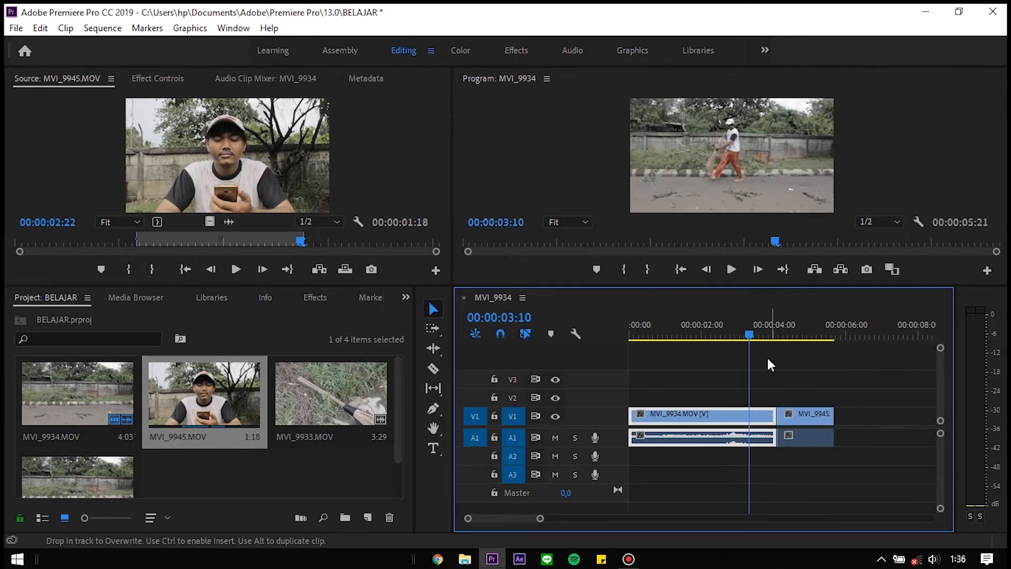
pyautogui.press('space')
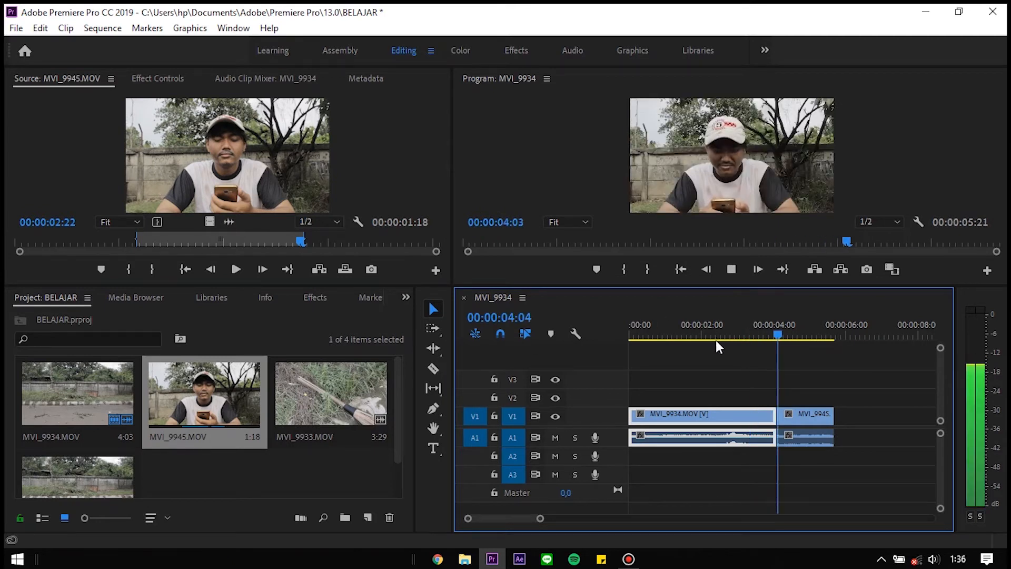
pyautogui.press('space')
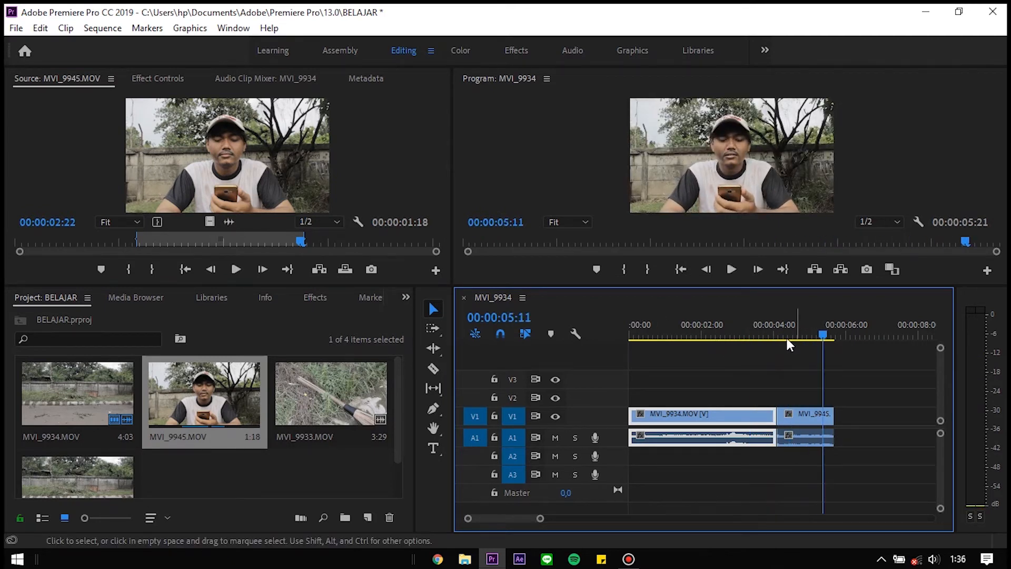
pyautogui.moveTo(823, 336); pyautogui.dragTo(758, 354)
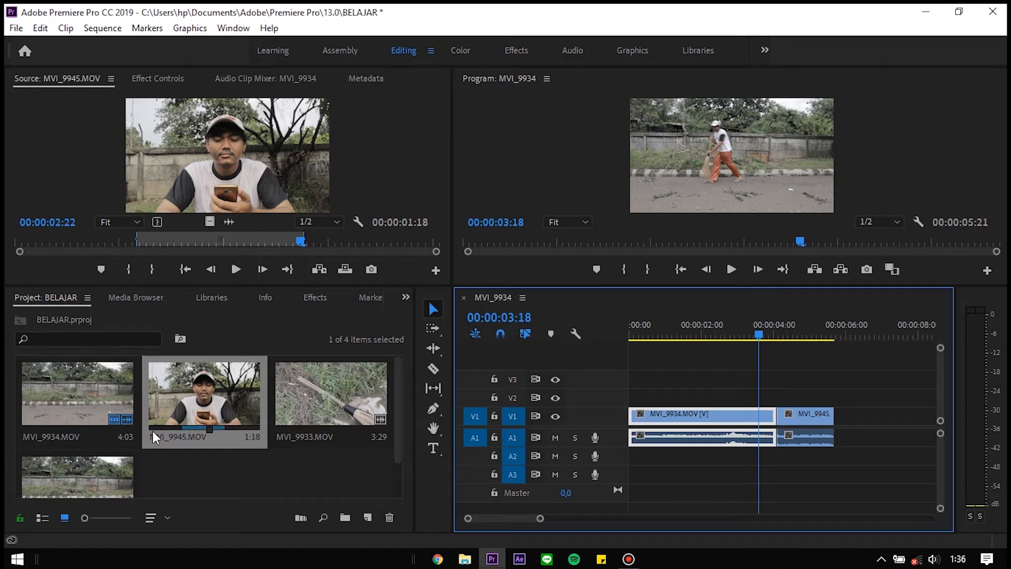
# Step: Open MVI_9933.MOV in the Source monitor, mark an In point, and mark the Out point at 00:00:02:16
pyautogui.doubleClick(311, 387)
pyautogui.moveTo(154, 241)
pyautogui.mouseDown()
pyautogui.moveTo(141, 243)
pyautogui.moveTo(241, 242)
pyautogui.mouseUp()
pyautogui.click(120, 269)
pyautogui.click(284, 242)
pyautogui.click(151, 269)
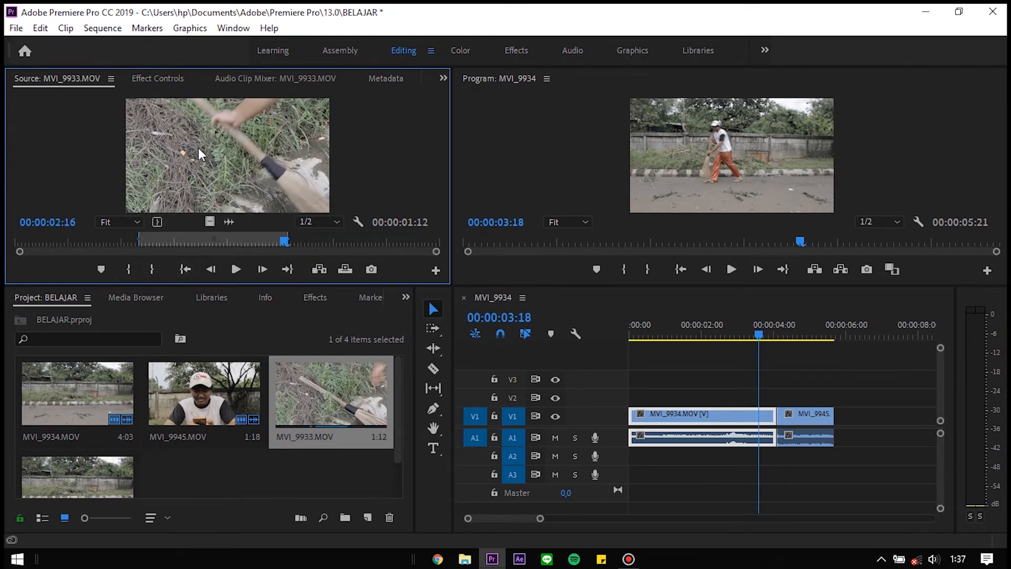
# Step: Place the marked MVI_9933.MOV range directly after MVI_9945.MOV on the timeline and play back the assembled clips
pyautogui.moveTo(202, 155); pyautogui.dragTo(877, 413)
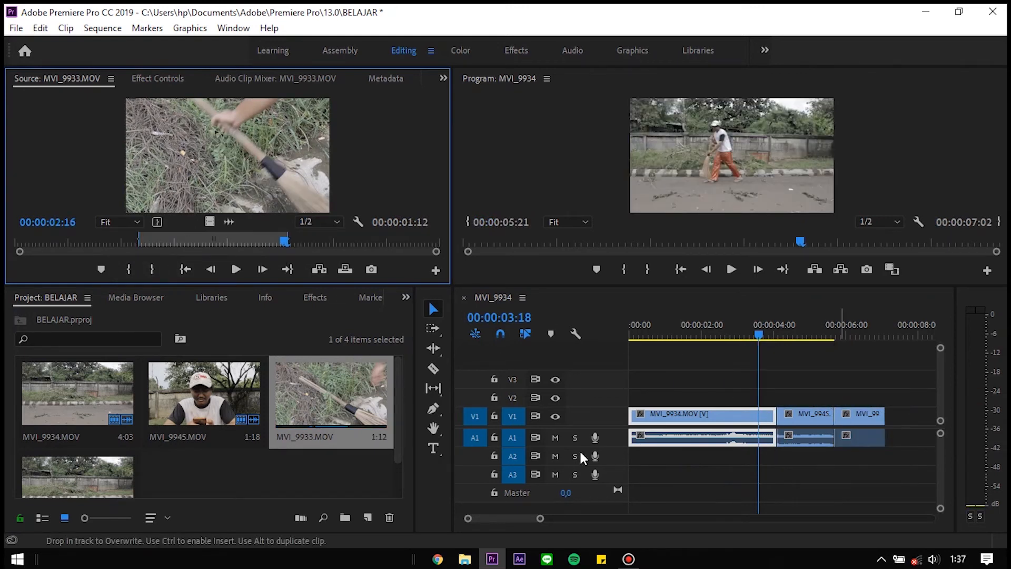
pyautogui.click(738, 336)
pyautogui.press('j')
pyautogui.press('l')
pyautogui.press('l')
pyautogui.press('l')
pyautogui.press('k')
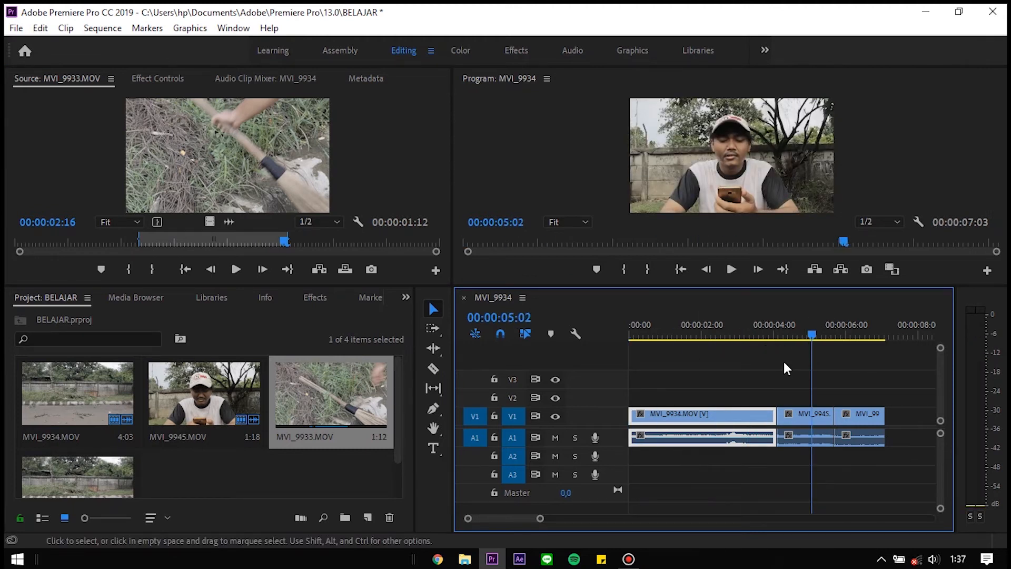
pyautogui.click(735, 336)
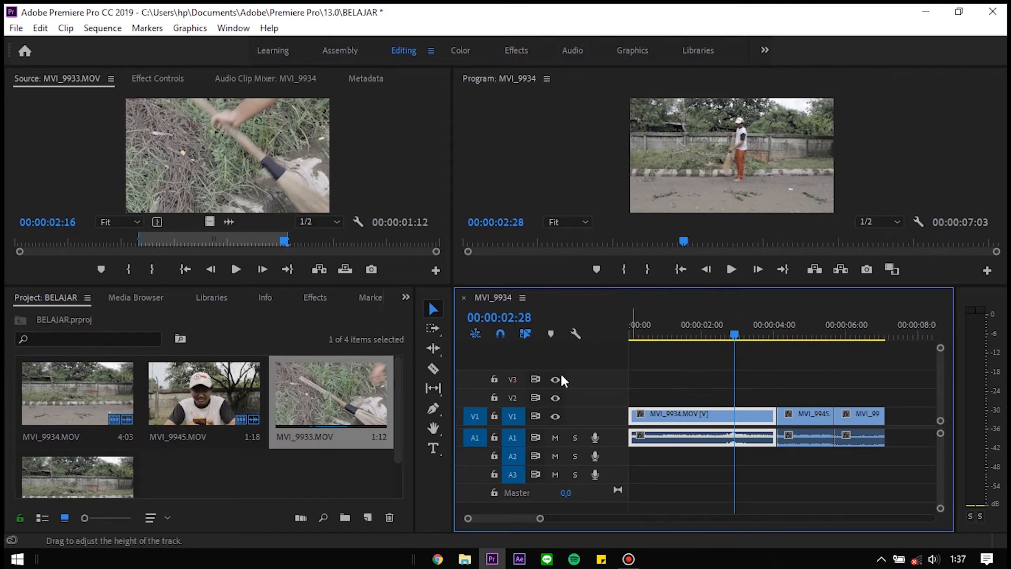
# Step: Import the COPYRIGHT FREE MUSIC Motion Graphic Background file from the Videos folder and open it in the Source monitor
pyautogui.click(199, 472)
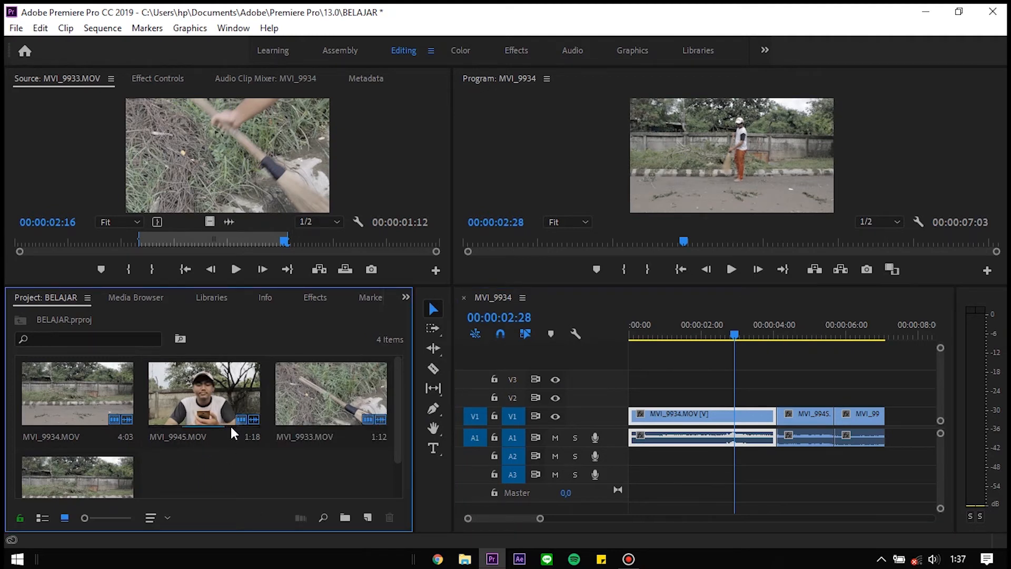
pyautogui.doubleClick(230, 473)
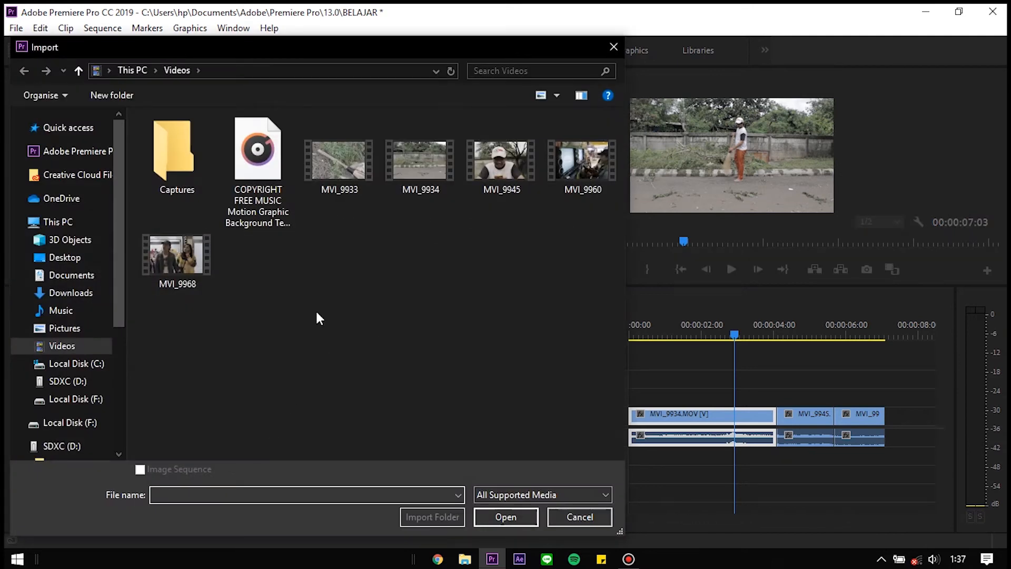
pyautogui.doubleClick(263, 148)
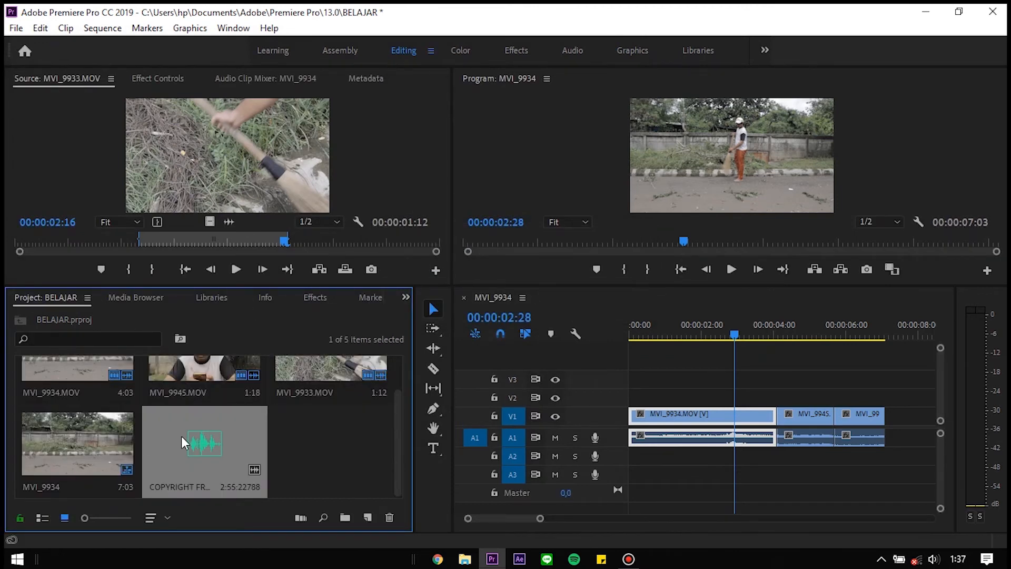
pyautogui.doubleClick(206, 444)
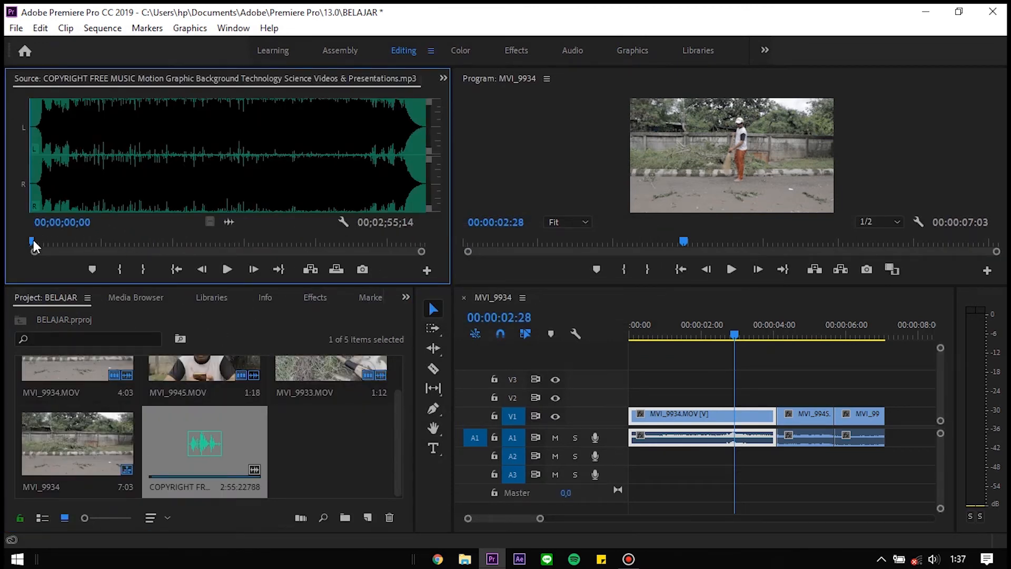
# Step: Mark the music file's In point at 00;00;28;10 and Out point at 00;00;50;27 in the Source monitor
pyautogui.moveTo(32, 241); pyautogui.dragTo(92, 242)
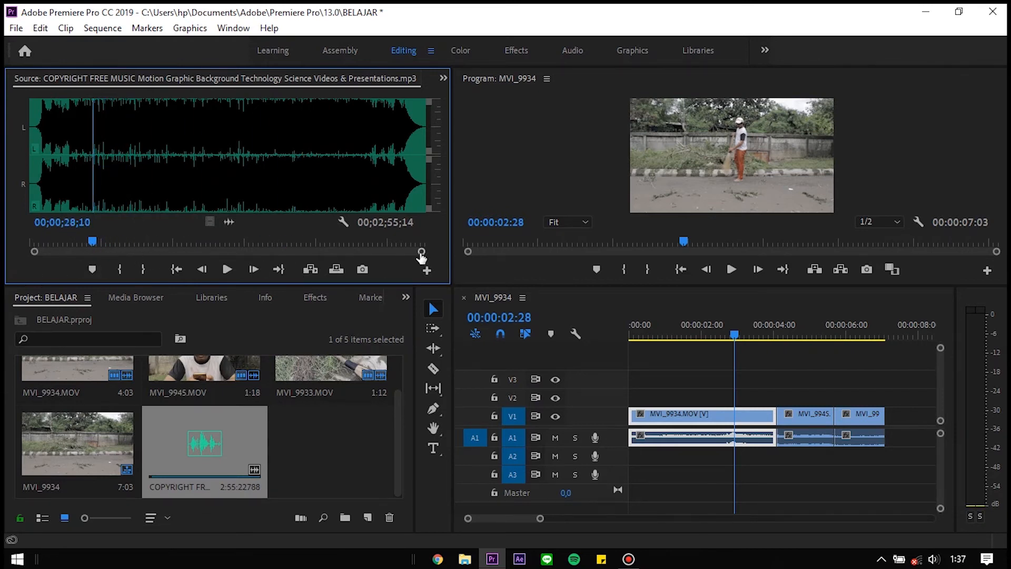
pyautogui.moveTo(421, 252); pyautogui.dragTo(223, 252)
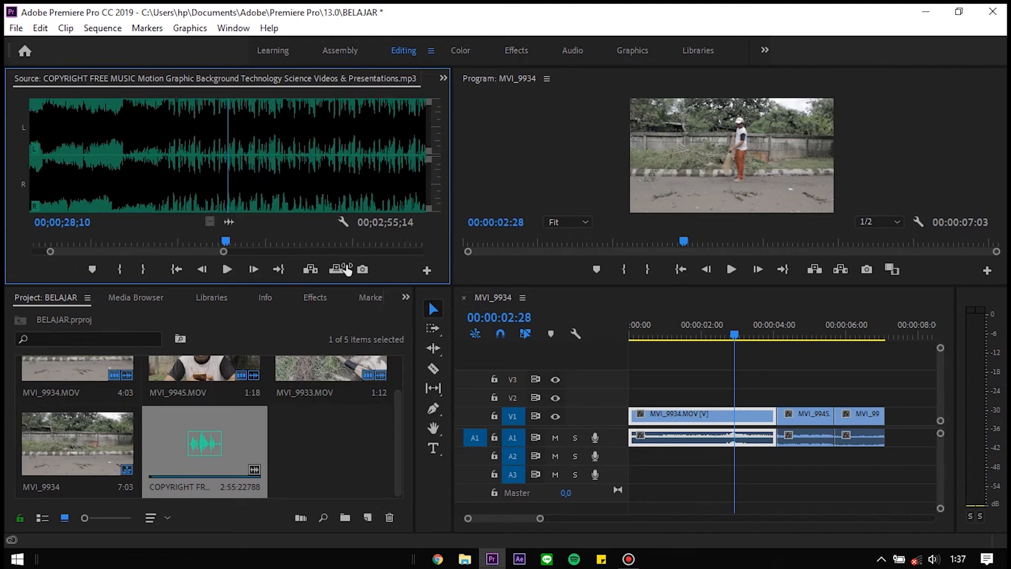
pyautogui.scroll(-4, 409, 270)
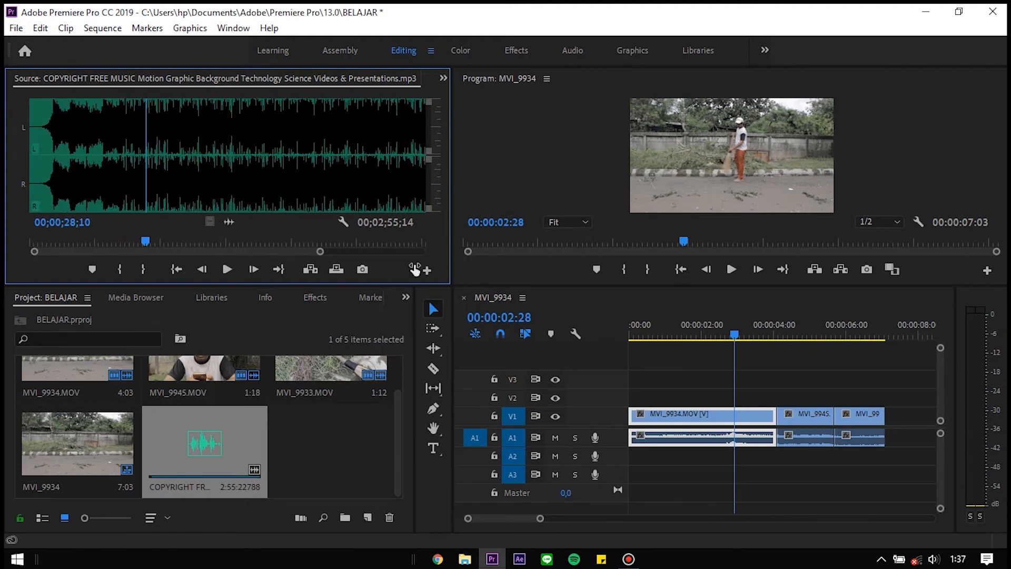
pyautogui.scroll(5, 415, 270)
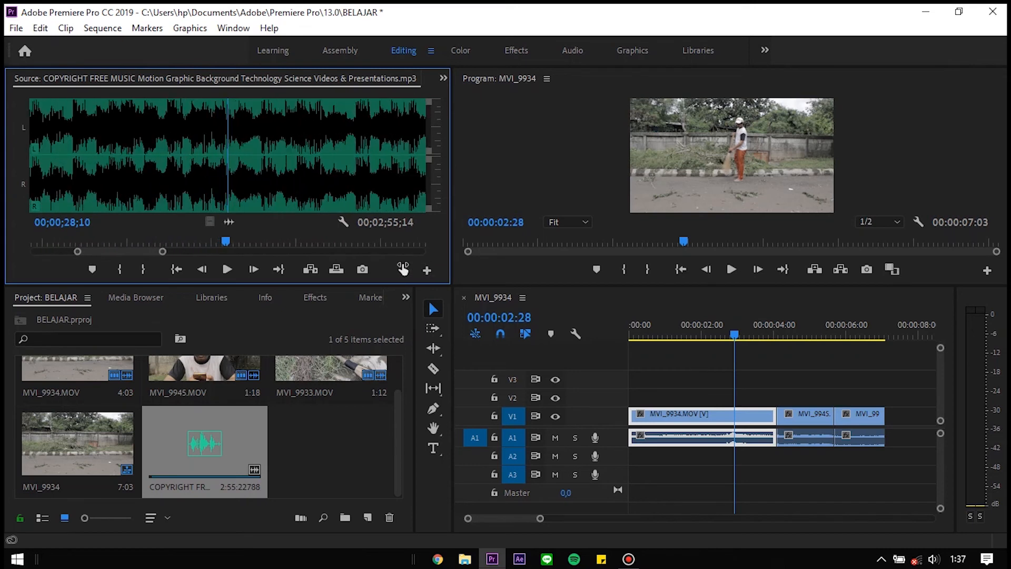
pyautogui.scroll(-4, 402, 269)
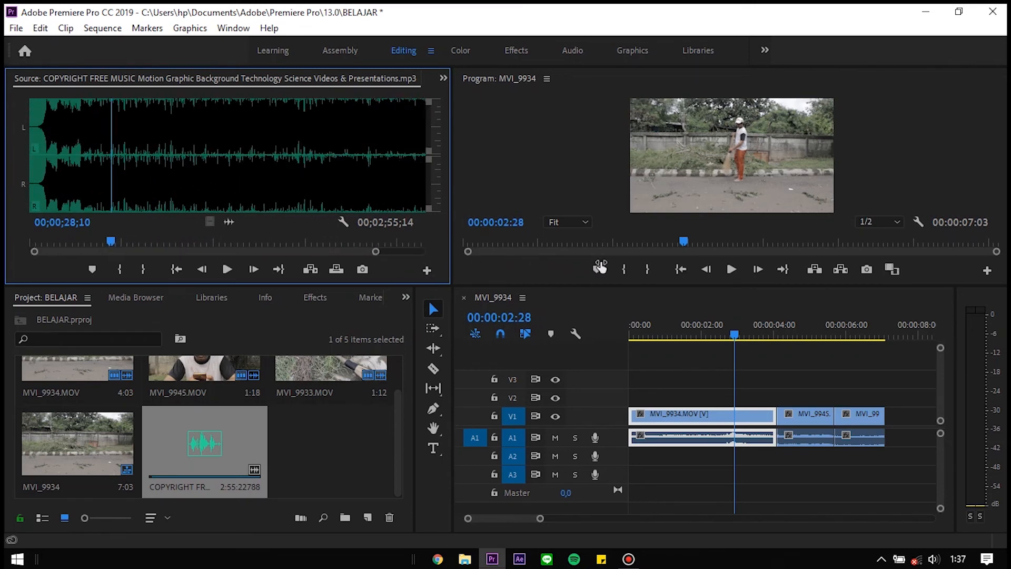
pyautogui.scroll(2, 600, 268)
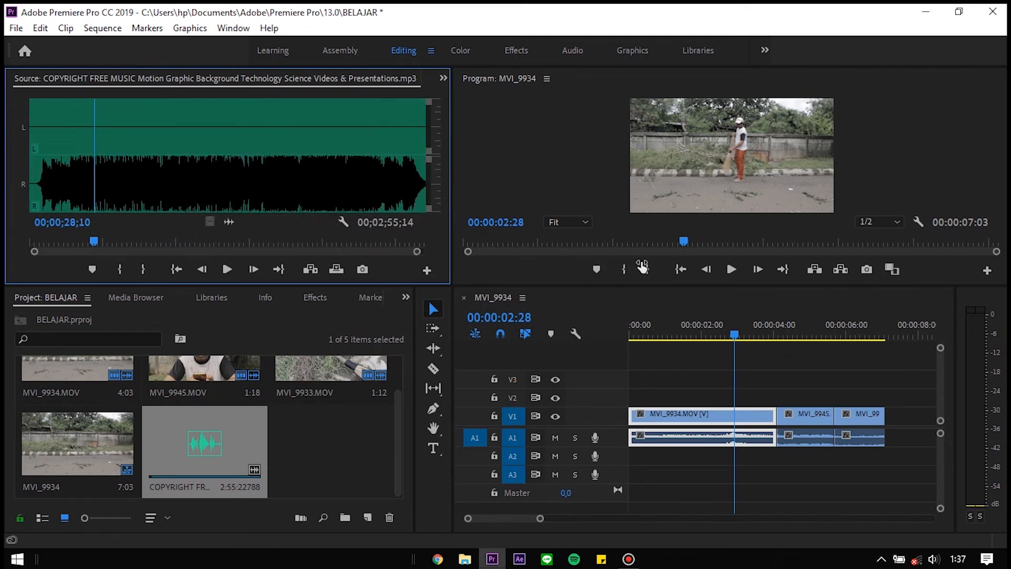
pyautogui.click(120, 269)
pyautogui.moveTo(130, 240); pyautogui.dragTo(230, 221)
pyautogui.click(153, 268)
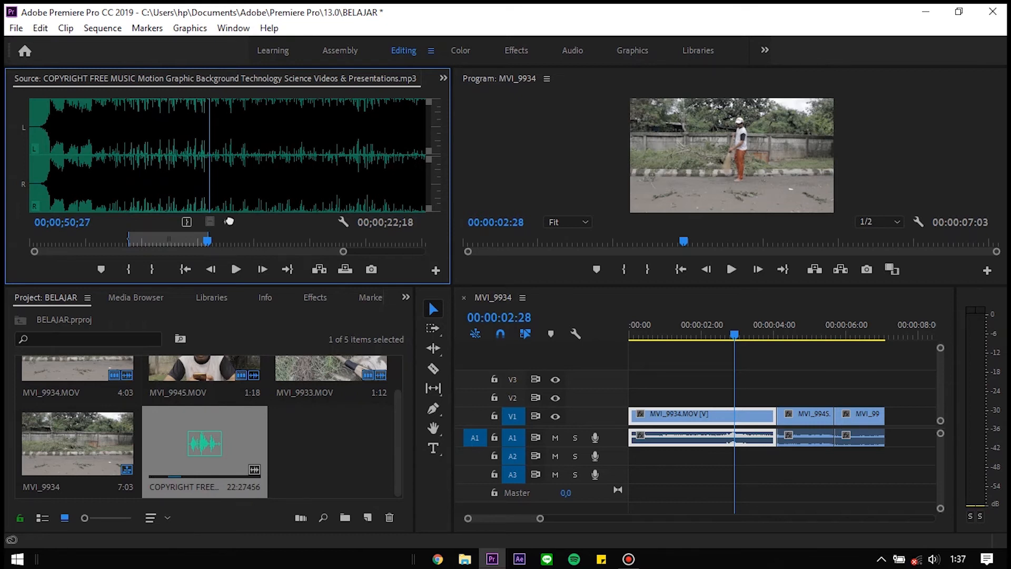
# Step: Place the marked music range at the start of track A2 and play the sequence from the beginning
pyautogui.moveTo(264, 261); pyautogui.dragTo(632, 459)
pyautogui.press('Home')
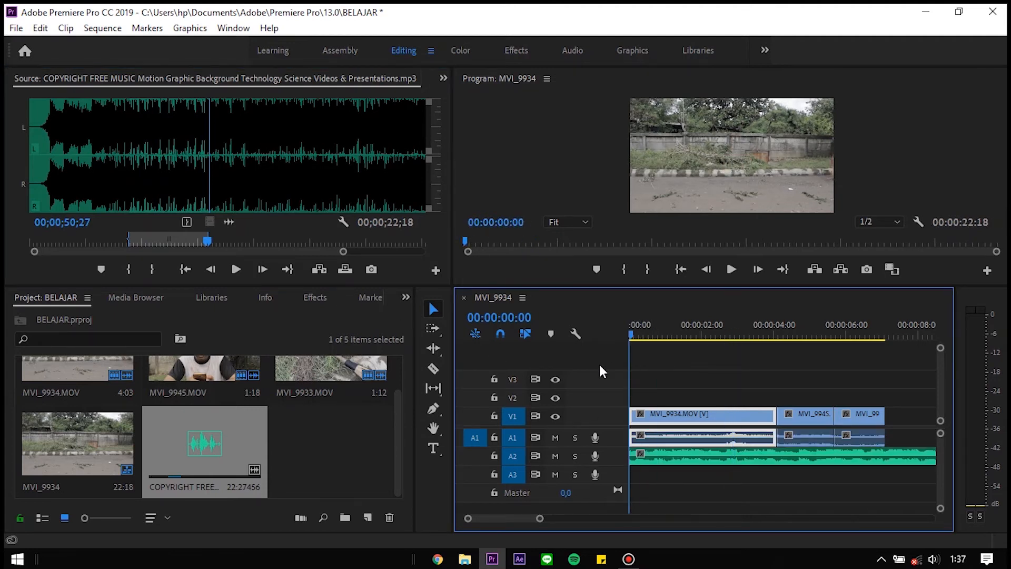
pyautogui.press('space')
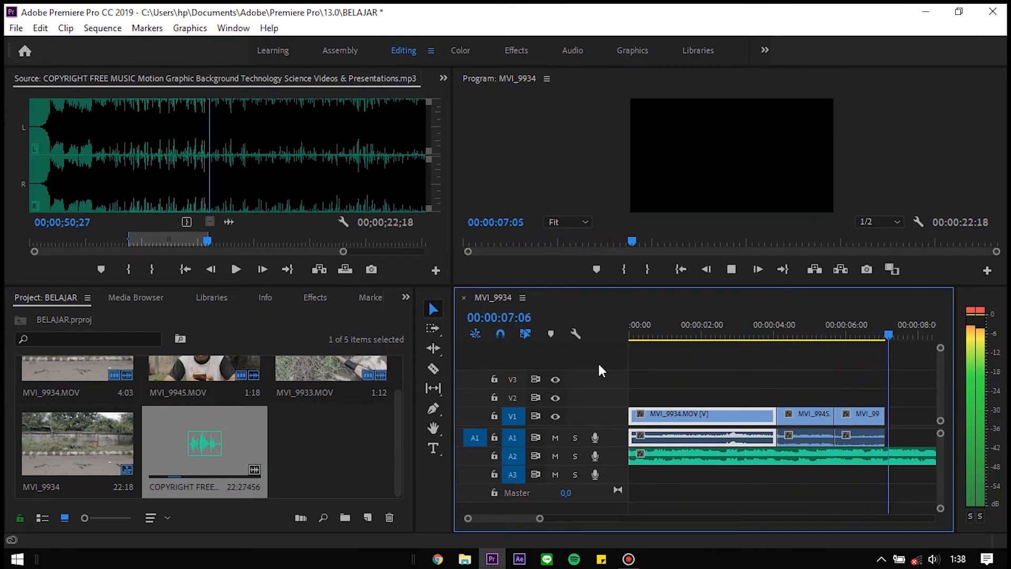
pyautogui.press('space')
pyautogui.click(765, 337)
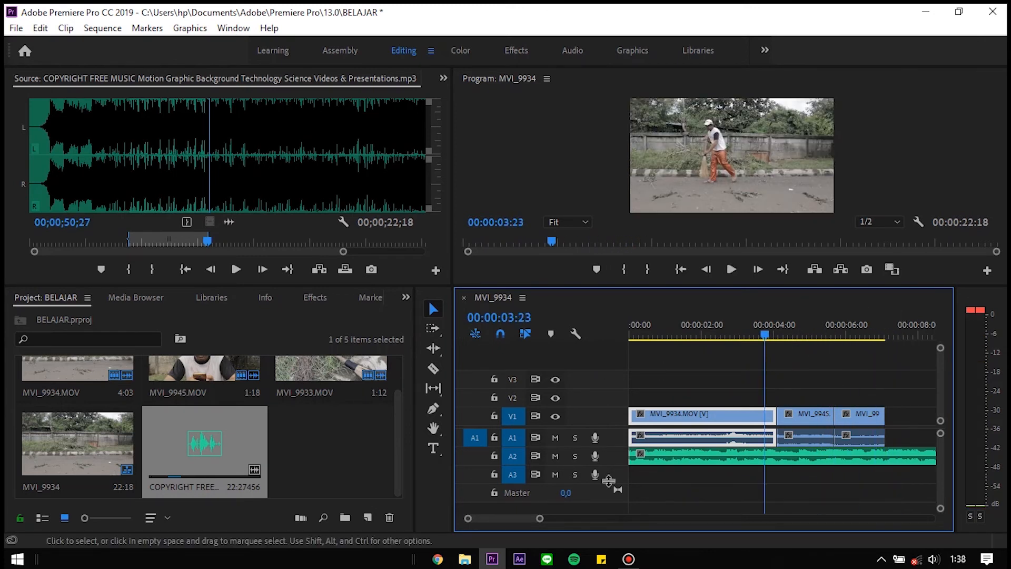
pyautogui.moveTo(540, 518); pyautogui.dragTo(603, 518)
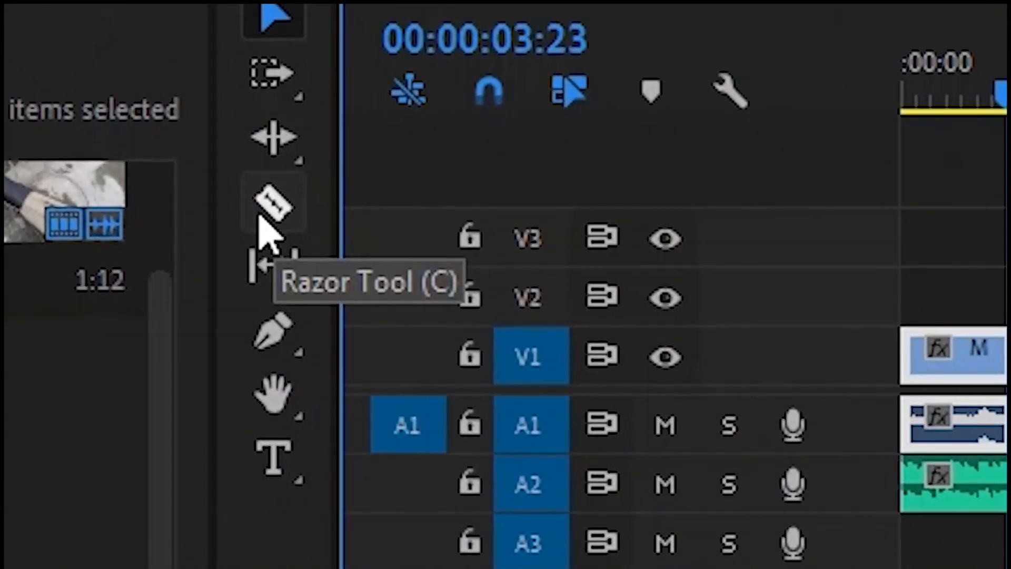
# Step: Cut the A2 music with the Razor tool at the end of the last video clip and delete the excess part
pyautogui.click(272, 206)
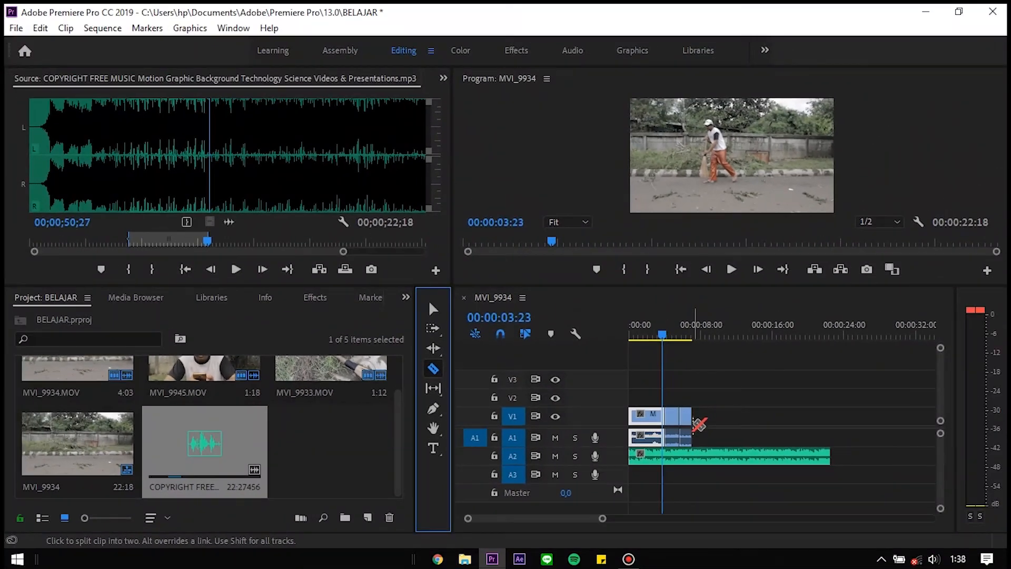
pyautogui.click(693, 451)
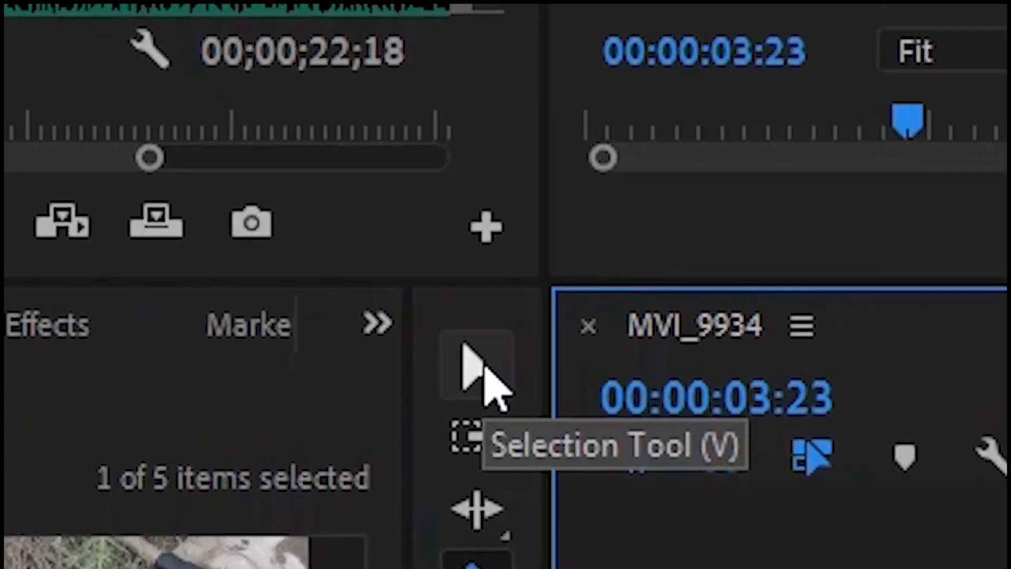
pyautogui.click(435, 310)
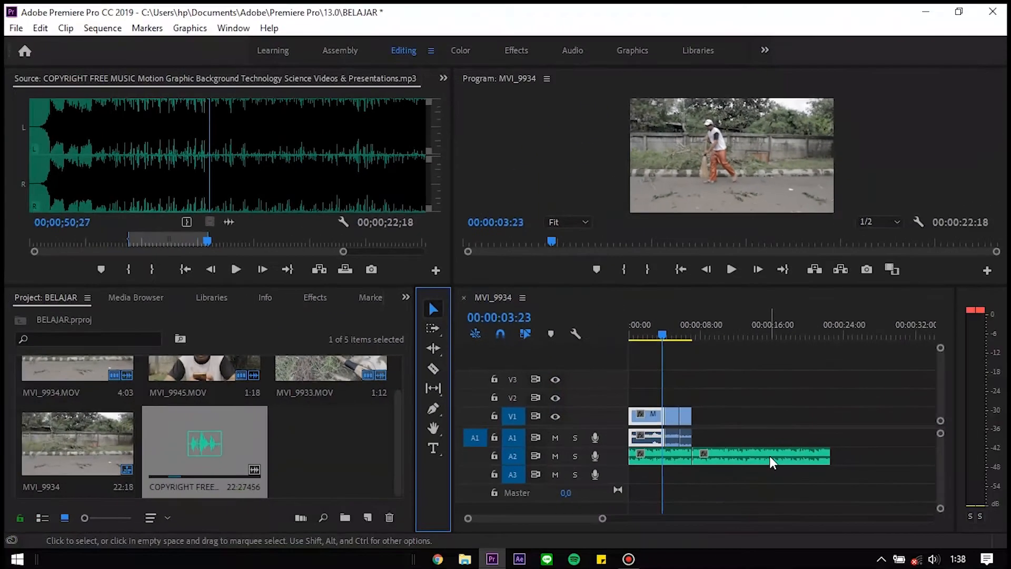
pyautogui.click(769, 456)
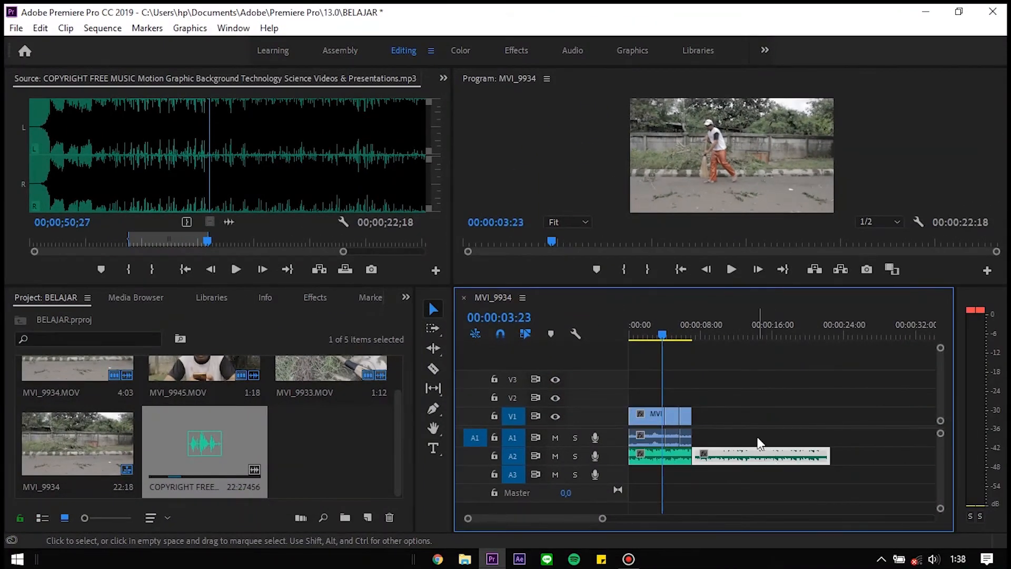
pyautogui.press('Delete')
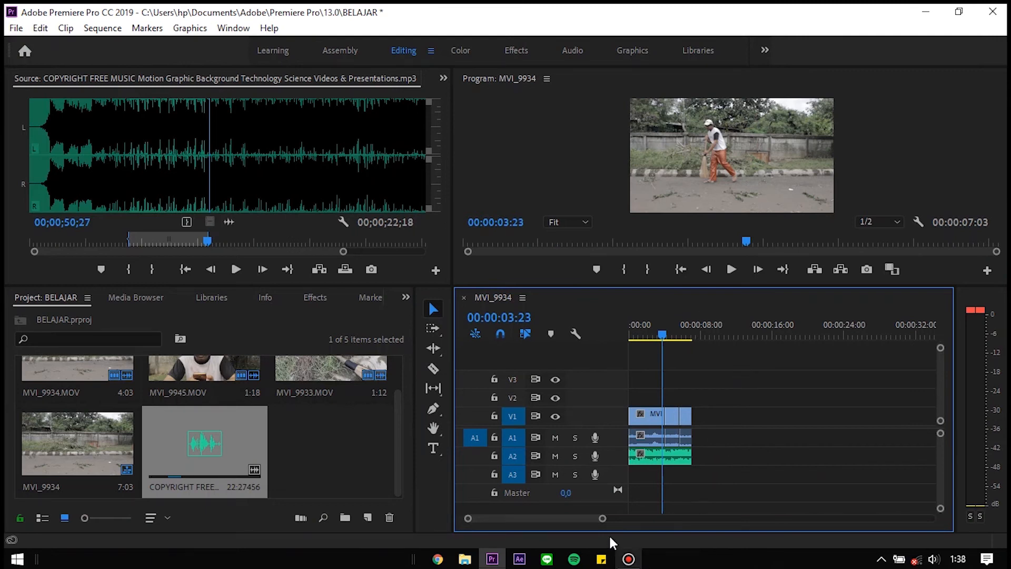
# Step: Play back the sequence with the trimmed music, then return the playhead to 00:00:00:29
pyautogui.moveTo(602, 518); pyautogui.dragTo(541, 520)
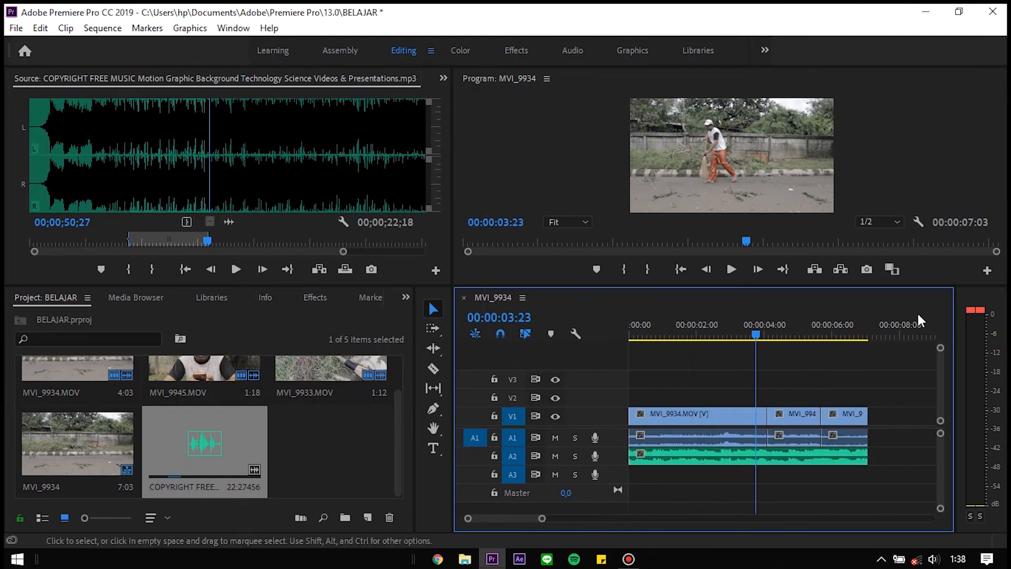
pyautogui.click(684, 453)
pyautogui.moveTo(732, 327); pyautogui.dragTo(694, 341)
pyautogui.press('space')
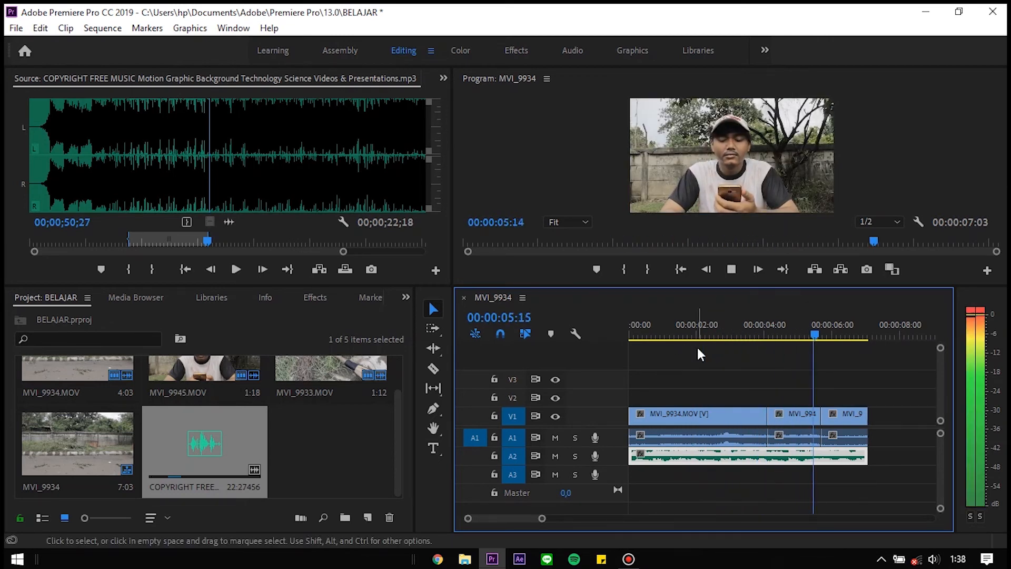
pyautogui.press('space')
pyautogui.click(662, 341)
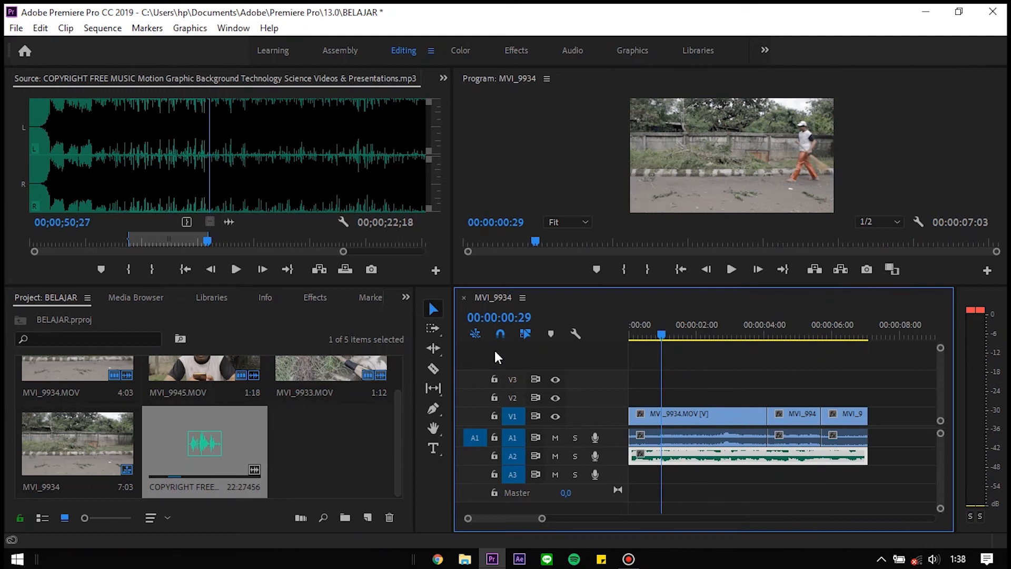
pyautogui.moveTo(399, 428); pyautogui.dragTo(402, 390)
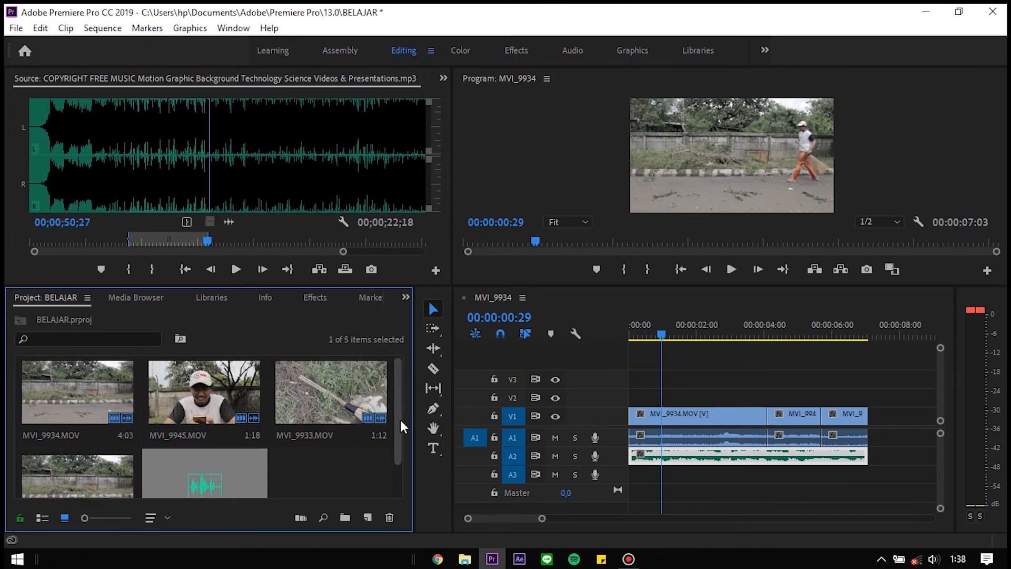
pyautogui.scroll(-1, 399, 417)
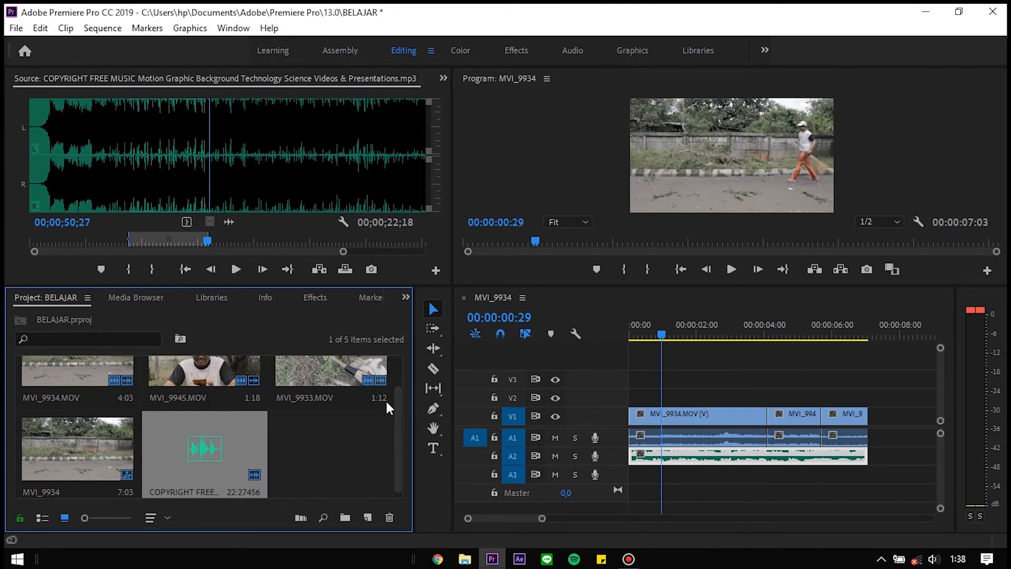
pyautogui.moveTo(399, 423)
pyautogui.mouseDown()
pyautogui.moveTo(399, 385)
pyautogui.moveTo(400, 431)
pyautogui.mouseUp()
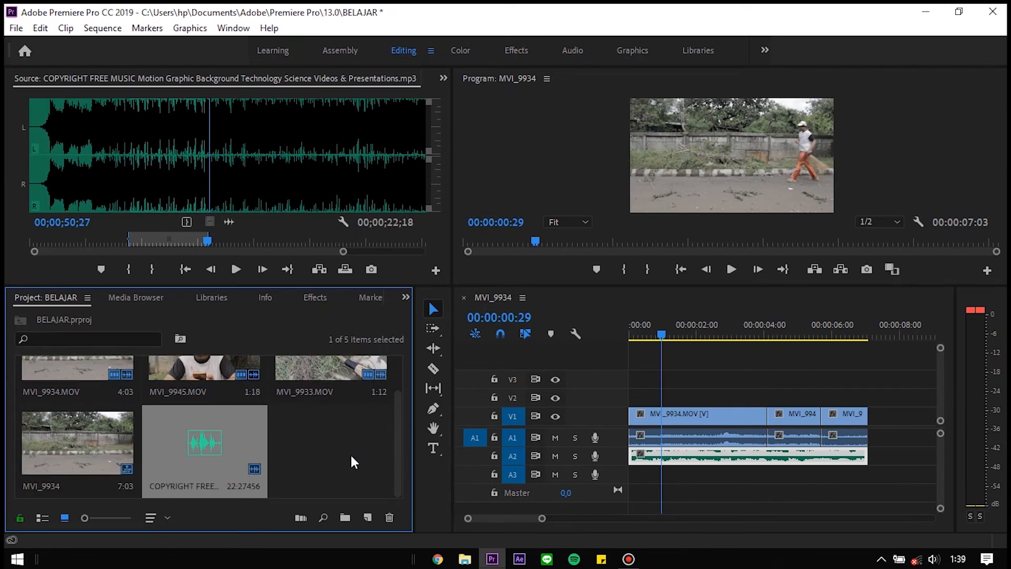
pyautogui.moveTo(669, 337); pyautogui.dragTo(735, 330)
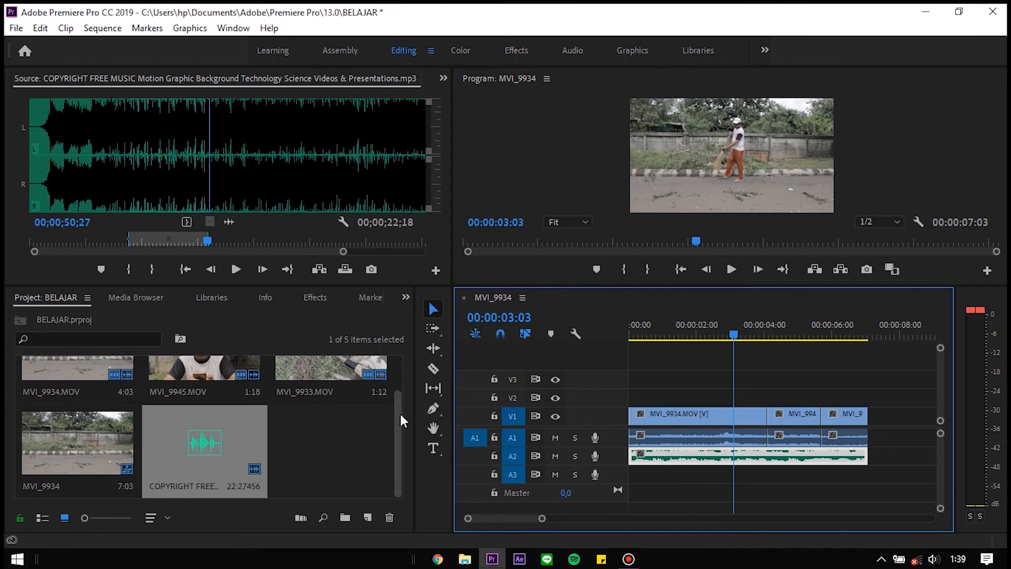
pyautogui.moveTo(400, 414)
pyautogui.mouseDown()
pyautogui.moveTo(398, 388)
pyautogui.moveTo(400, 414)
pyautogui.mouseUp()
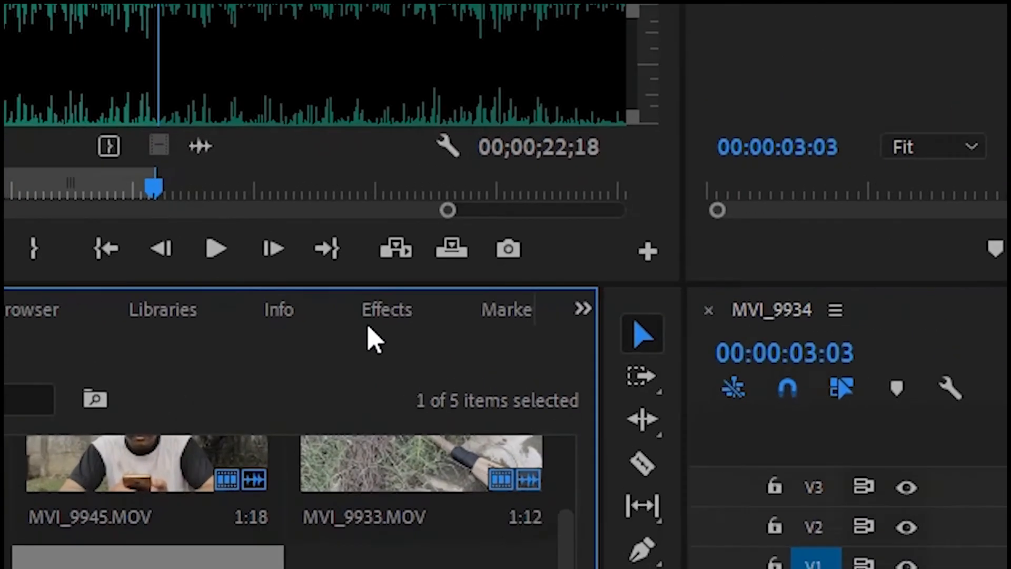
# Step: Apply the Dip to Black dissolve transition to the V1 cut between MVI_9934.MOV and MVI_9945.MOV and play it back
pyautogui.click(313, 298)
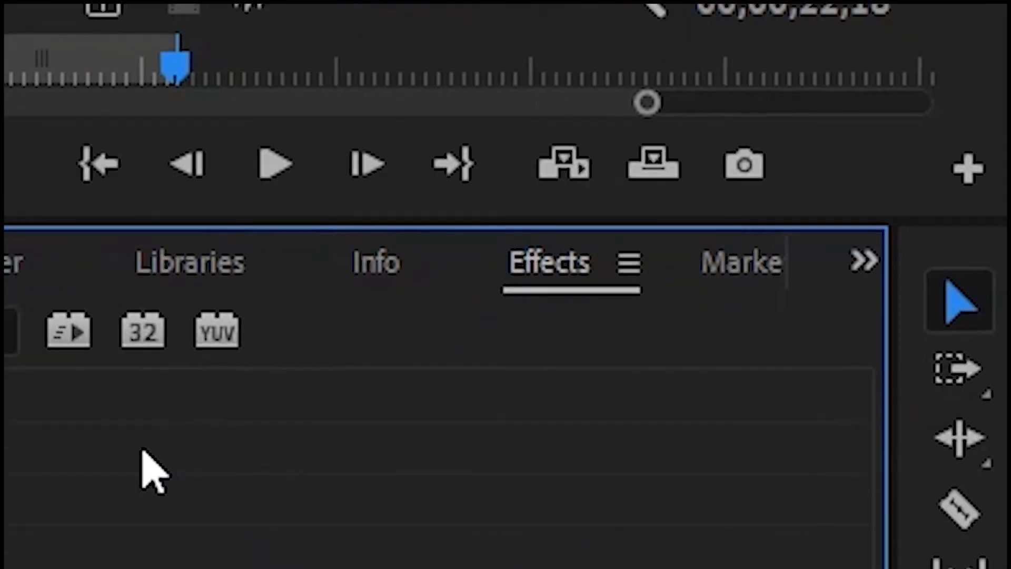
pyautogui.click(19, 320)
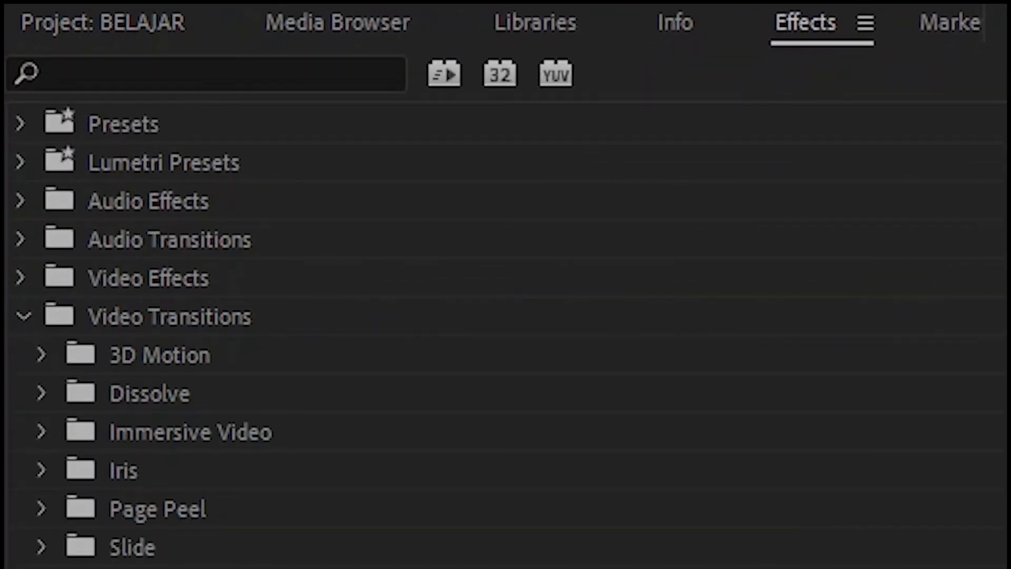
pyautogui.scroll(-1, 609, 338)
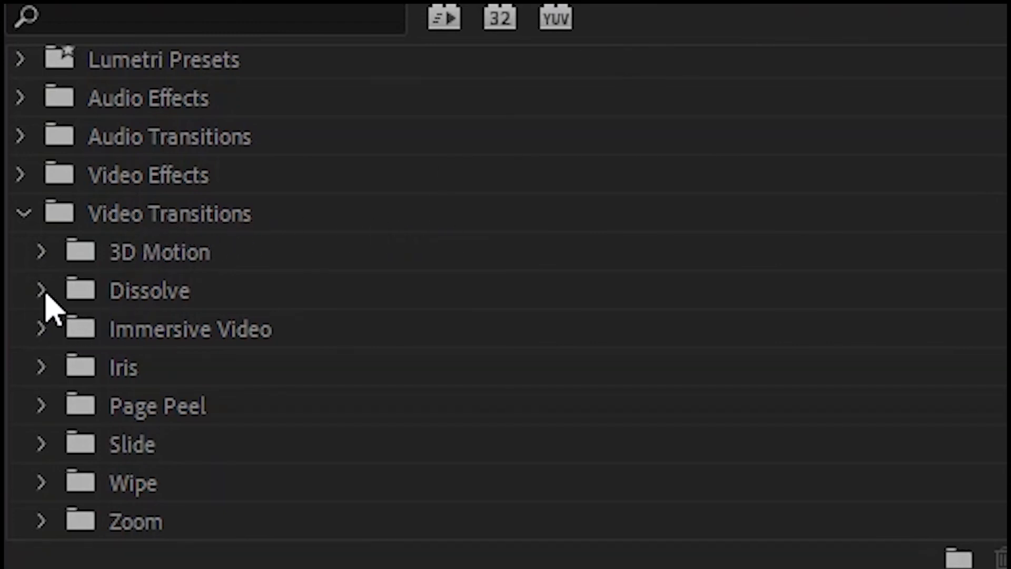
pyautogui.click(44, 293)
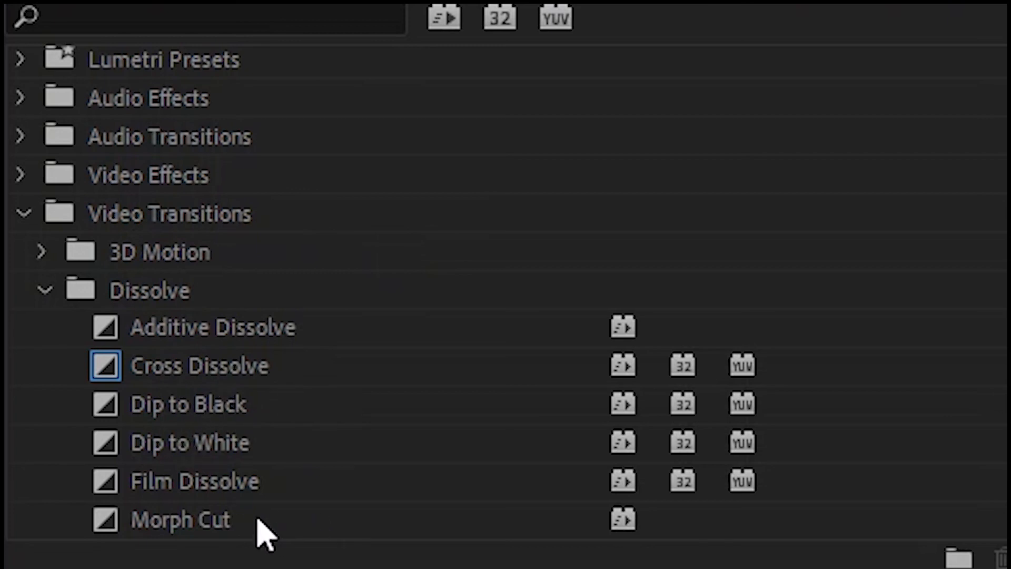
pyautogui.click(103, 406)
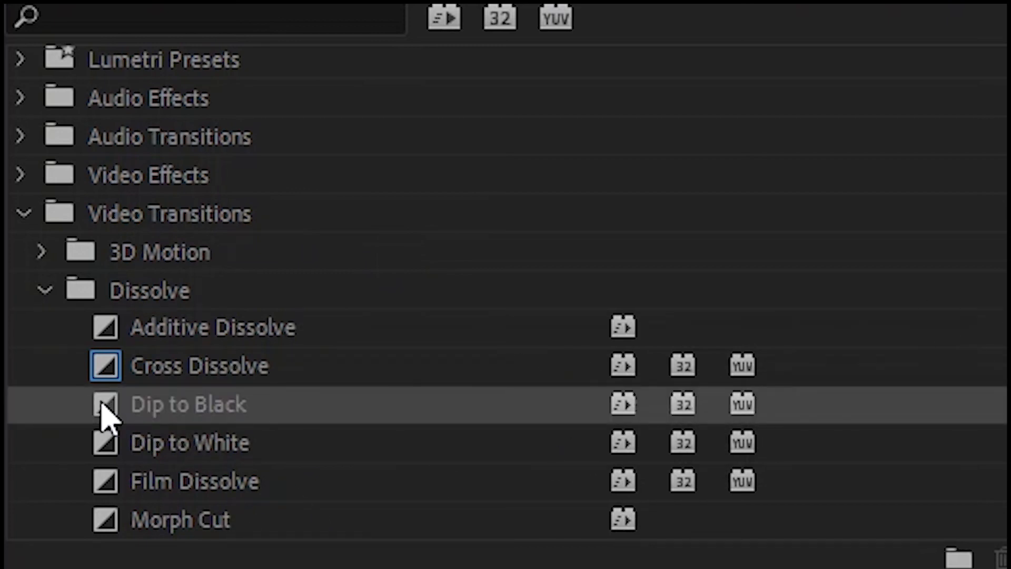
pyautogui.moveTo(102, 407); pyautogui.dragTo(1010, 149)
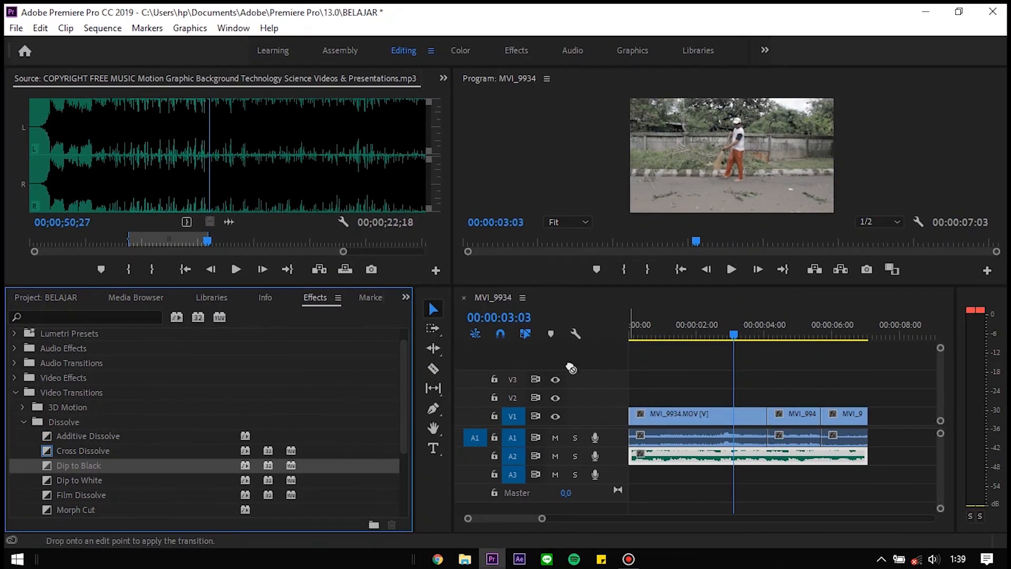
pyautogui.moveTo(769, 373); pyautogui.dragTo(772, 396)
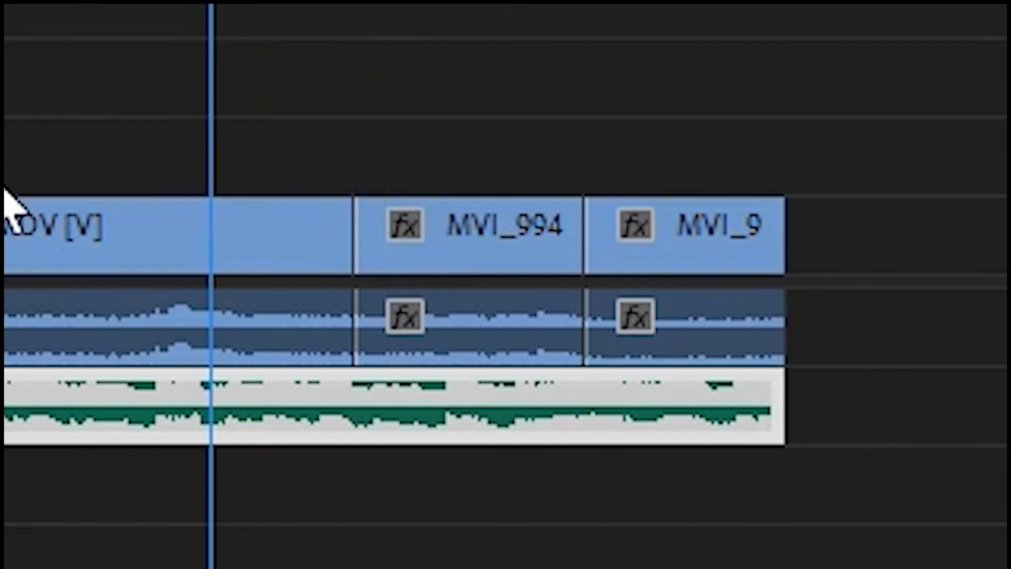
pyautogui.moveTo(433, 140); pyautogui.dragTo(363, 233)
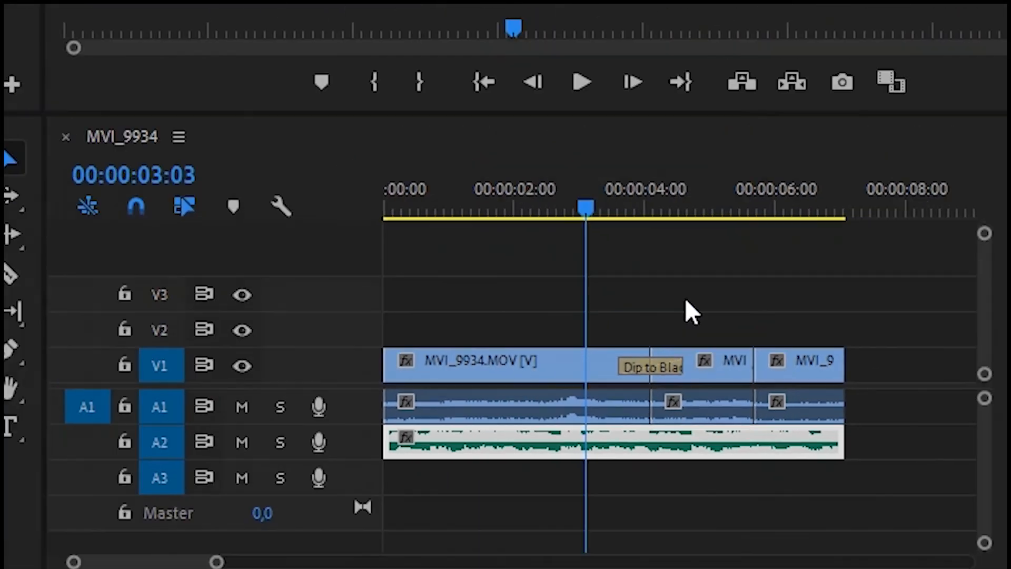
pyautogui.click(731, 268)
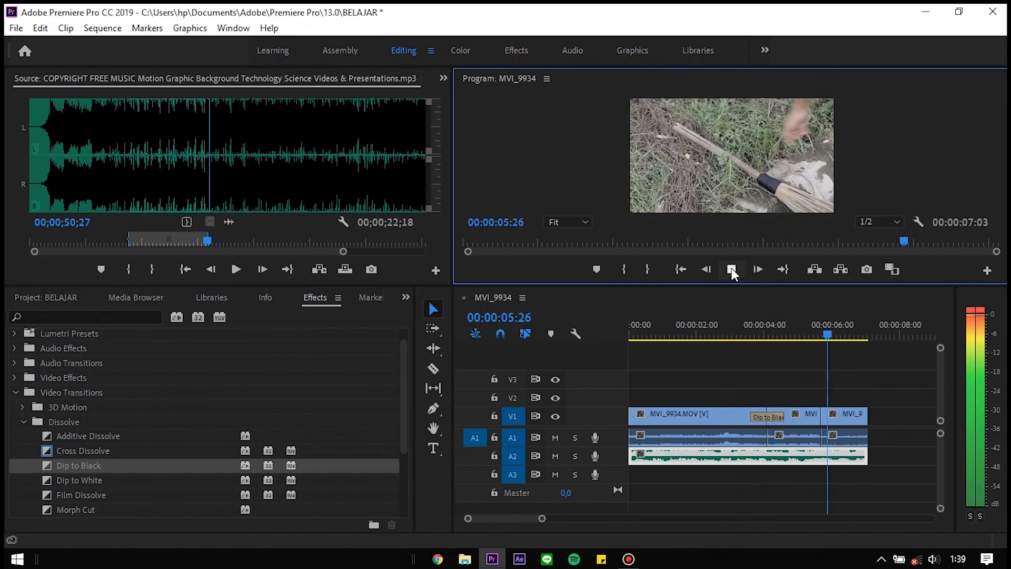
pyautogui.click(732, 269)
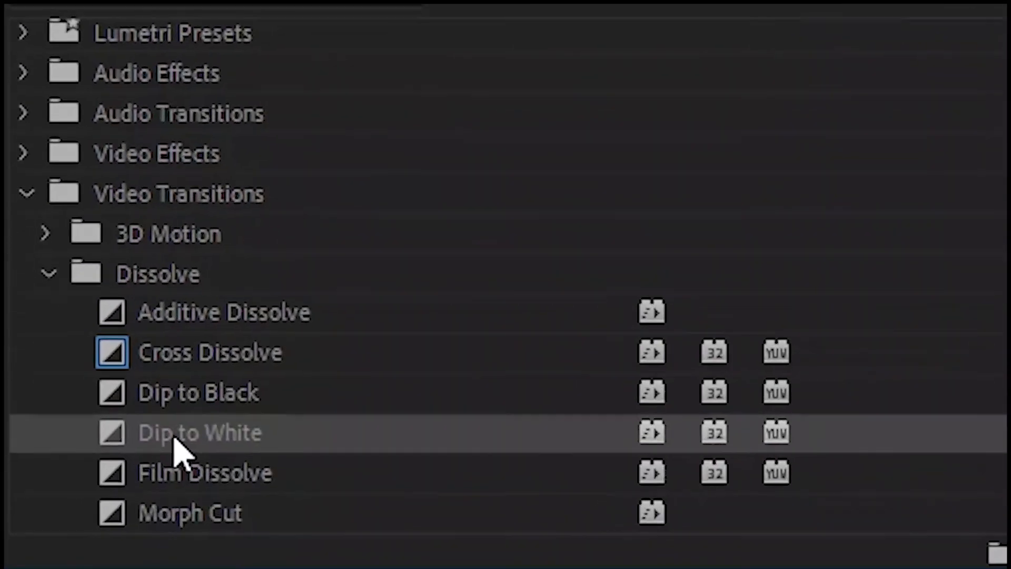
# Step: Apply the Dip to White transition to the V1 cut between MVI_9945.MOV and MVI_9933.MOV and play back both transitions
pyautogui.moveTo(247, 415); pyautogui.dragTo(817, 409)
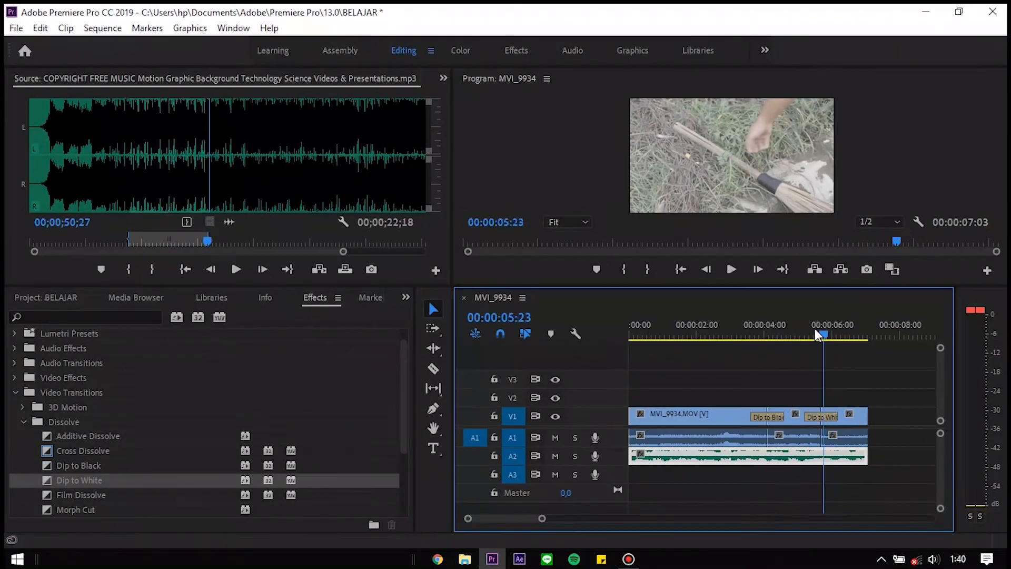
pyautogui.moveTo(814, 327); pyautogui.dragTo(743, 340)
pyautogui.press('space')
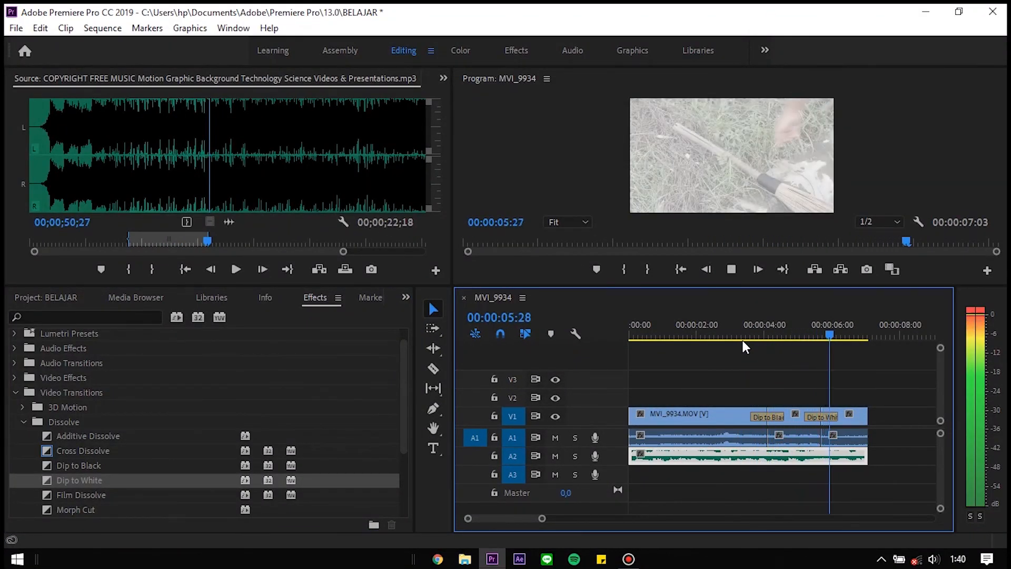
pyautogui.press('space')
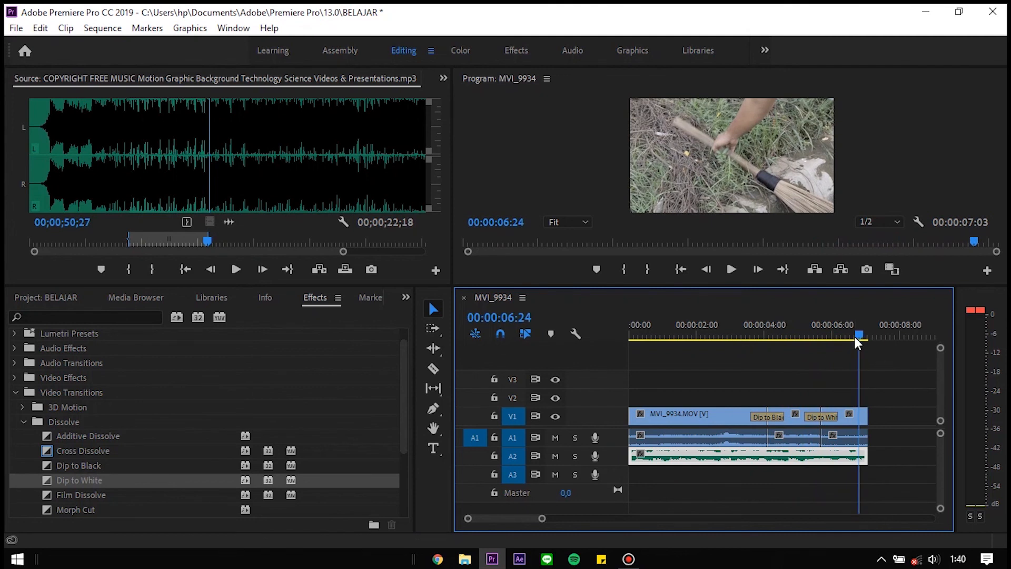
pyautogui.moveTo(854, 336); pyautogui.dragTo(678, 339)
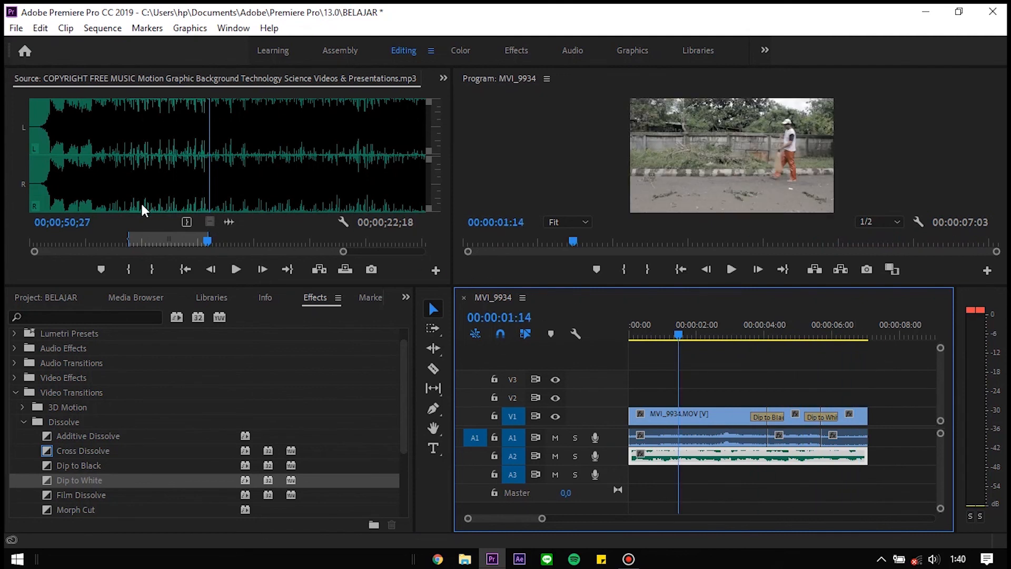
pyautogui.click(63, 298)
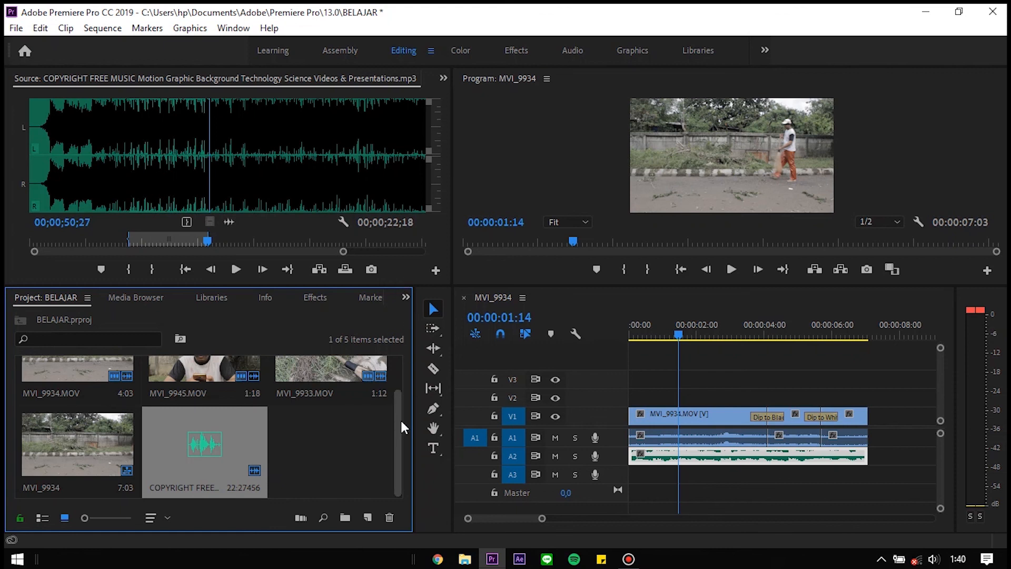
pyautogui.scroll(2, 400, 420)
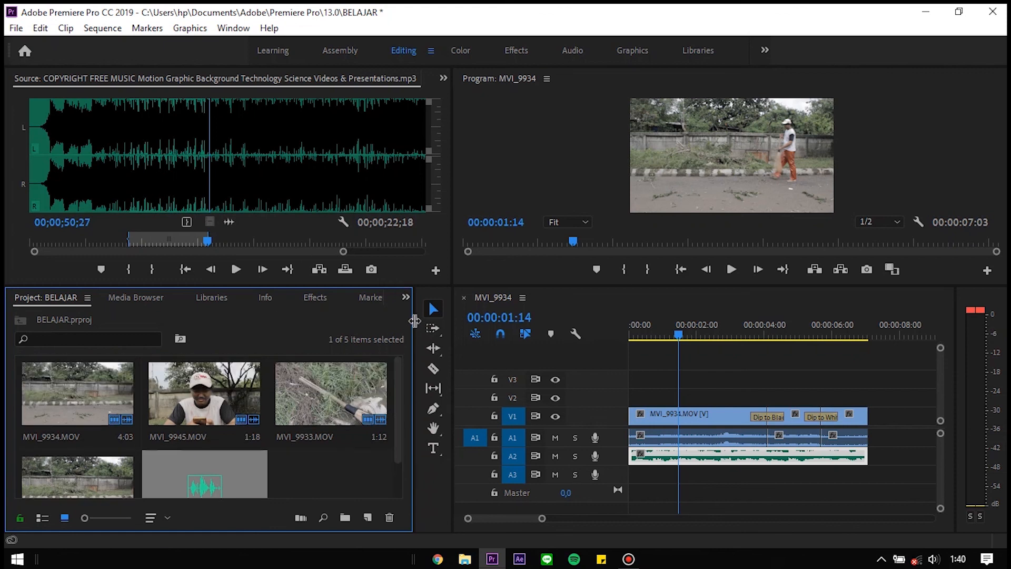